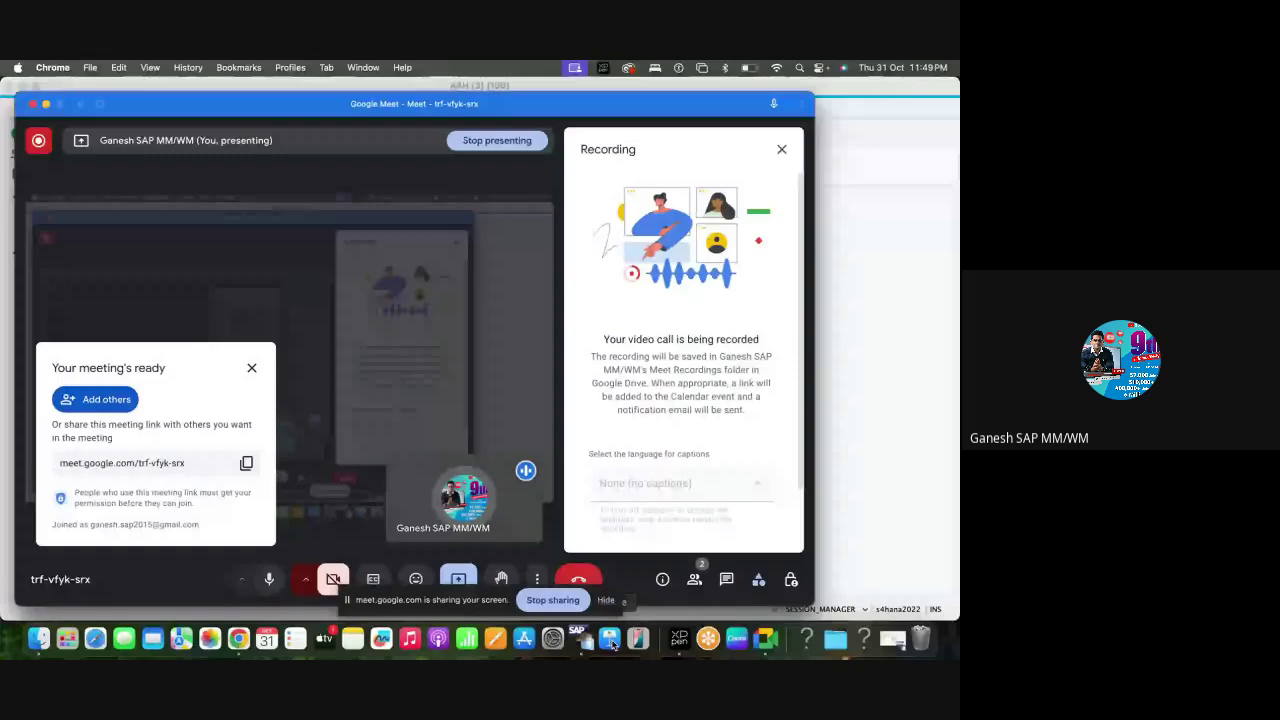
List the open SAP GUI windows from the dock icon.
right_click(580, 640)
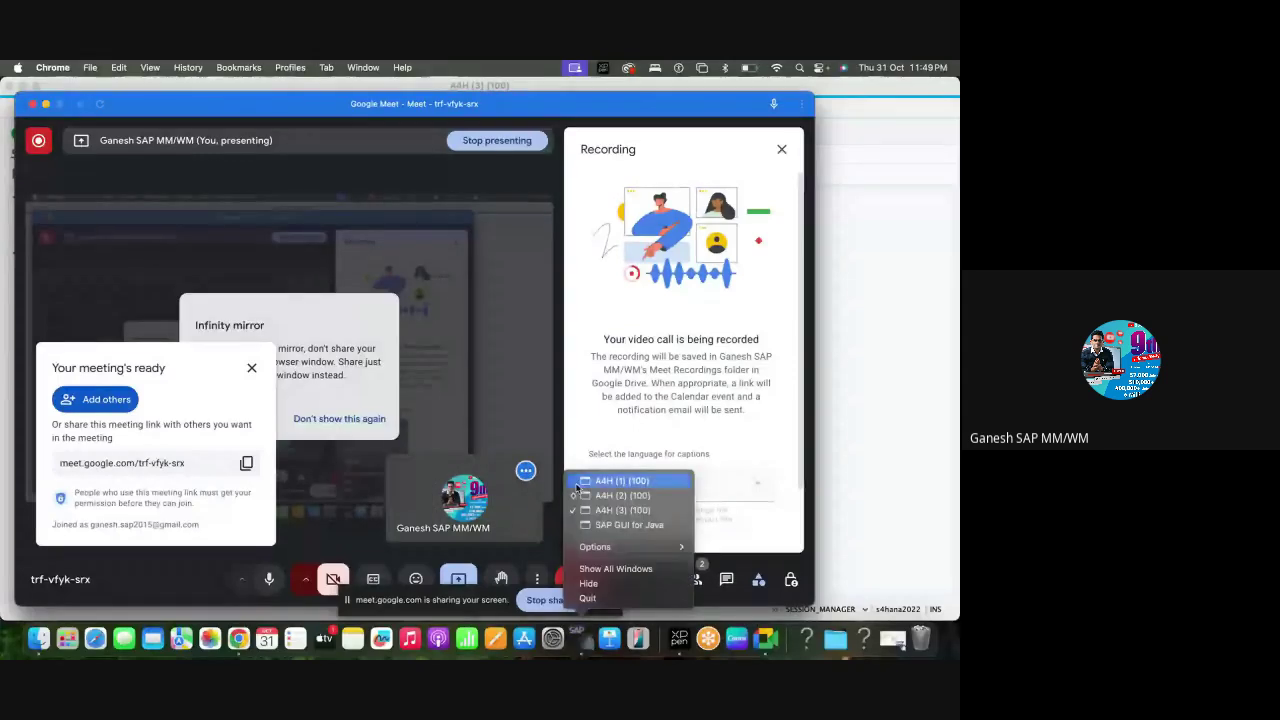
Run transaction ME21N in the A4H (3) session to create a purchase order.
click(622, 510)
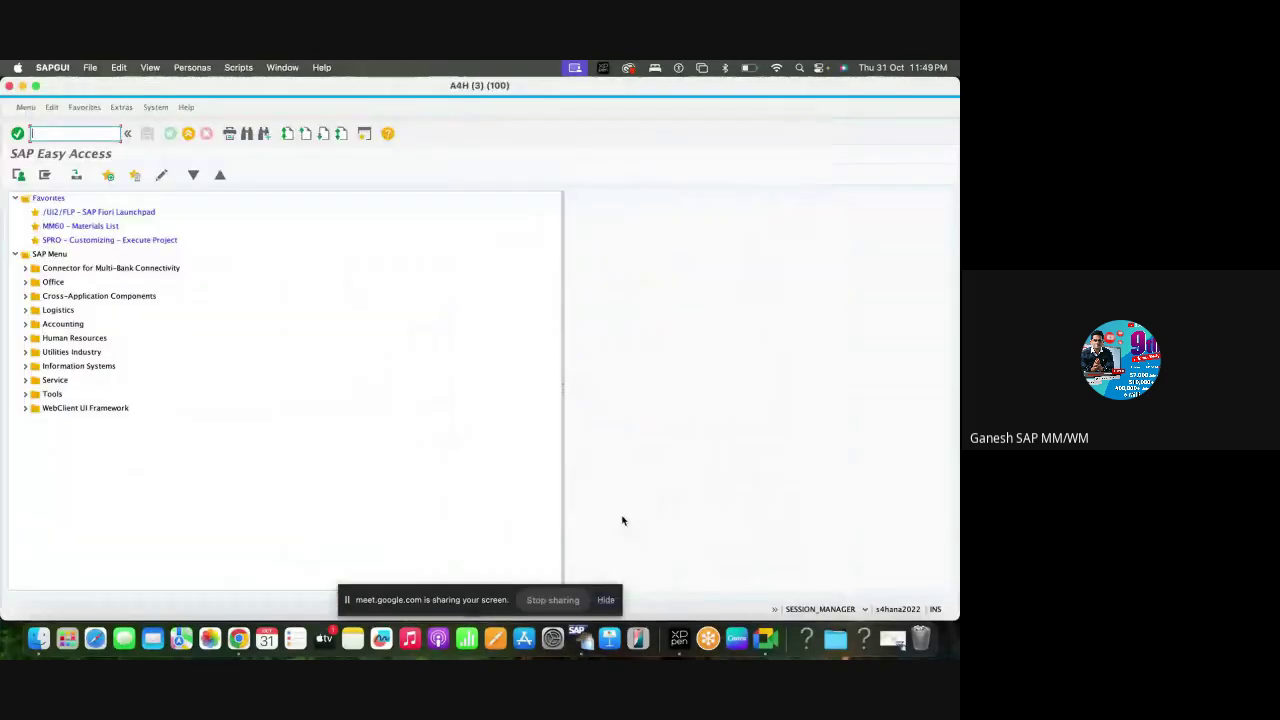
text(me21n)
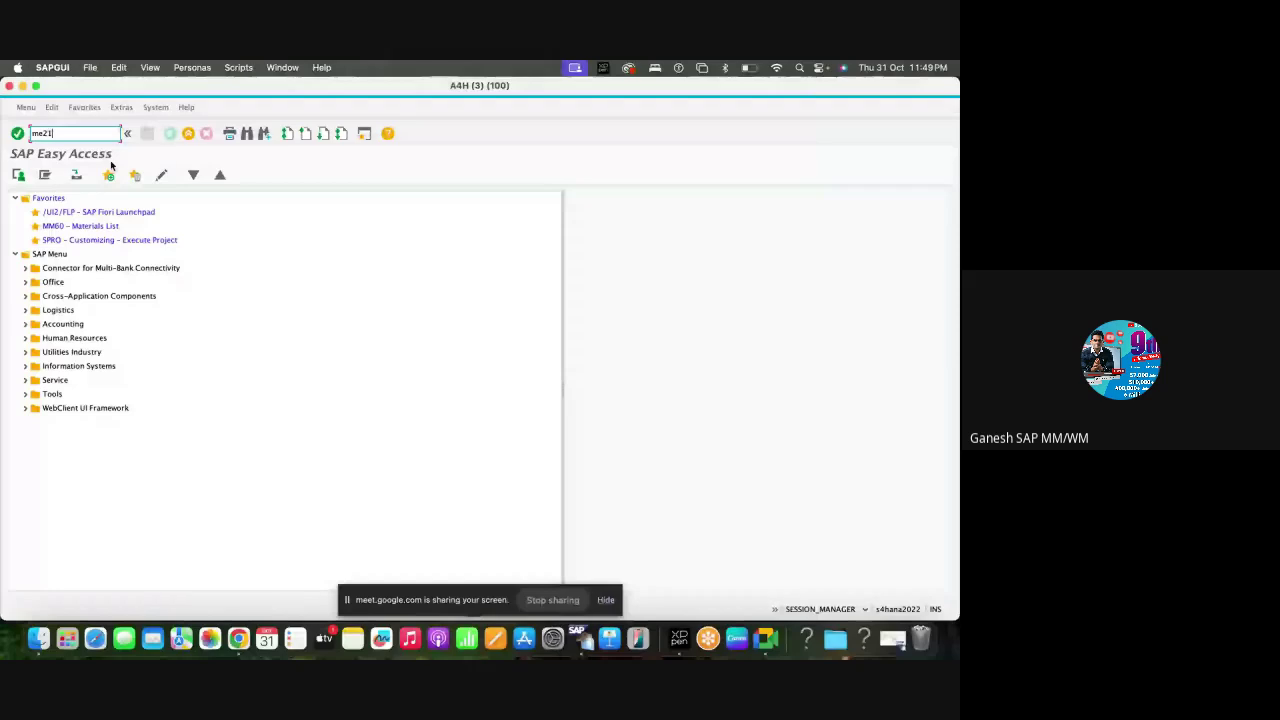
key(Return)
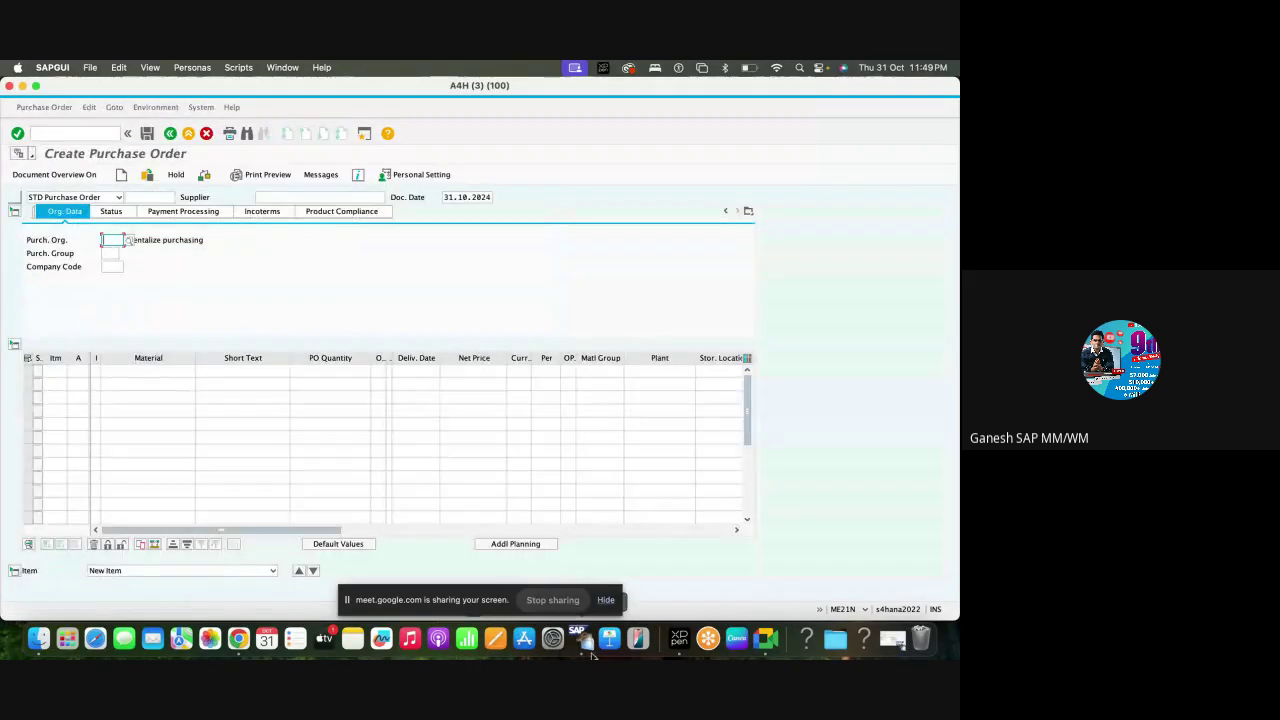
right_click(580, 638)
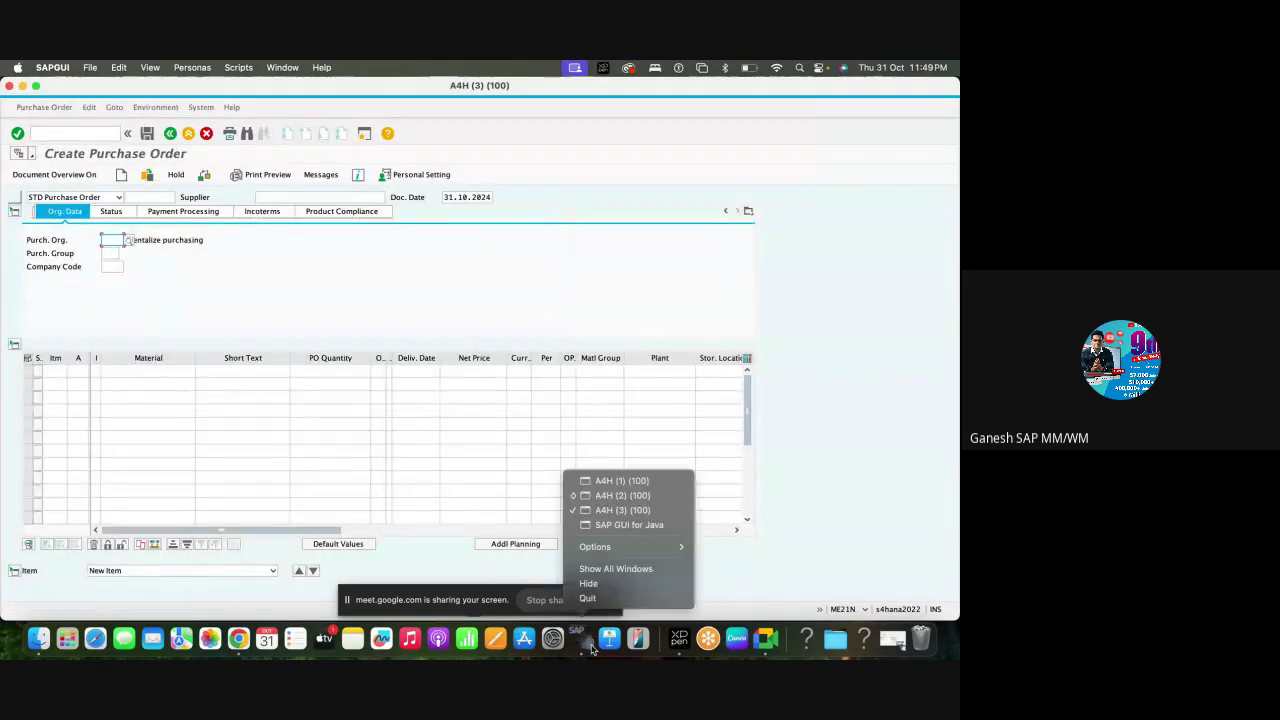
click(626, 510)
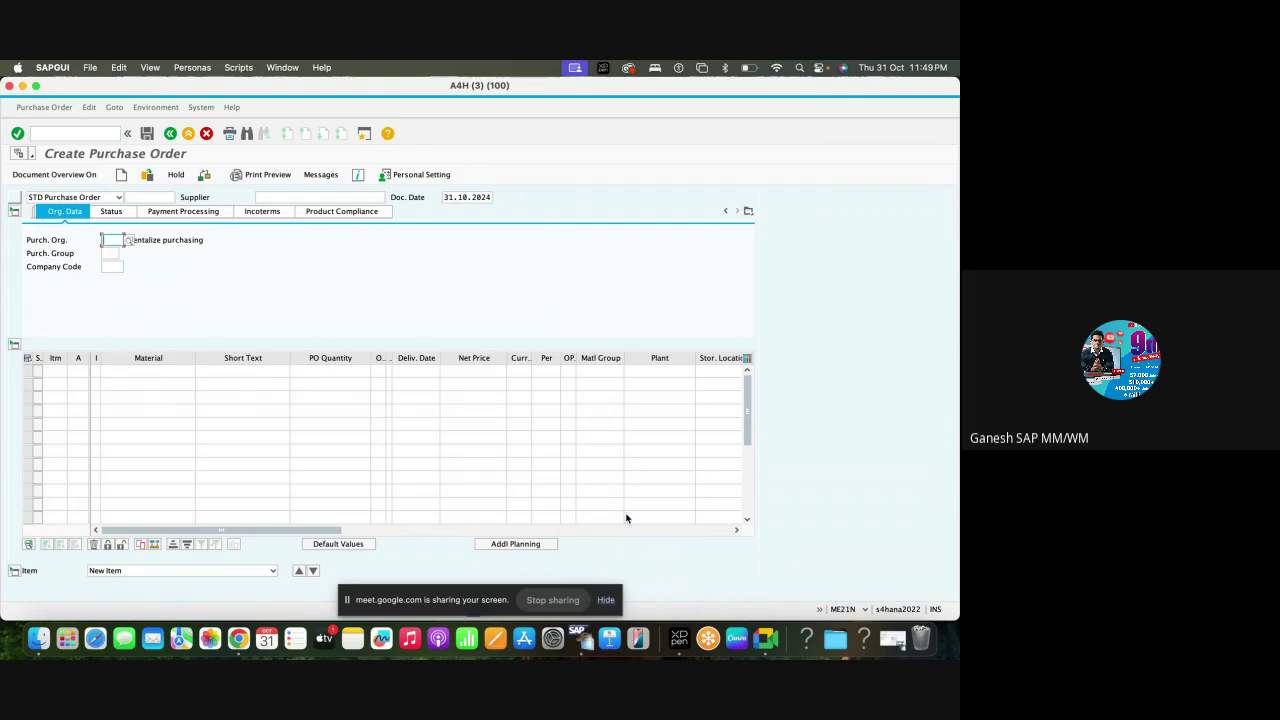
Fill the header with supplier 601, purchasing organisation NS12 and purchasing group 001.
click(253, 468)
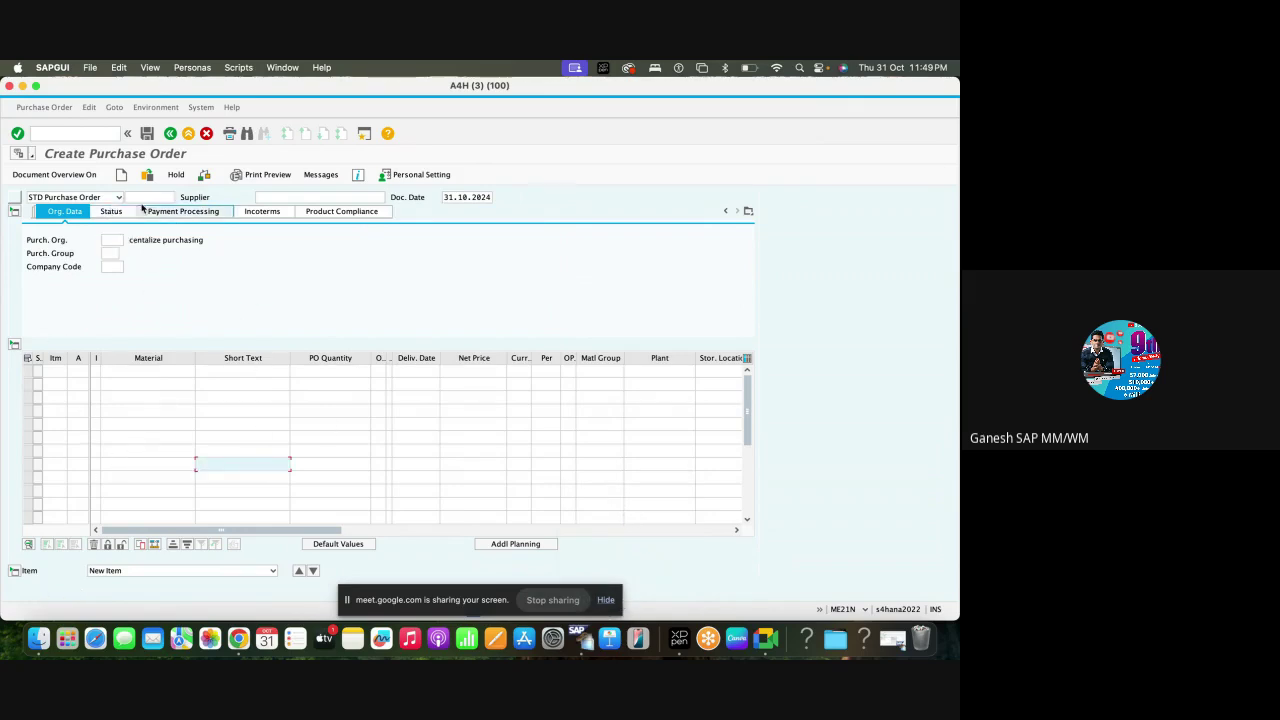
click(298, 197)
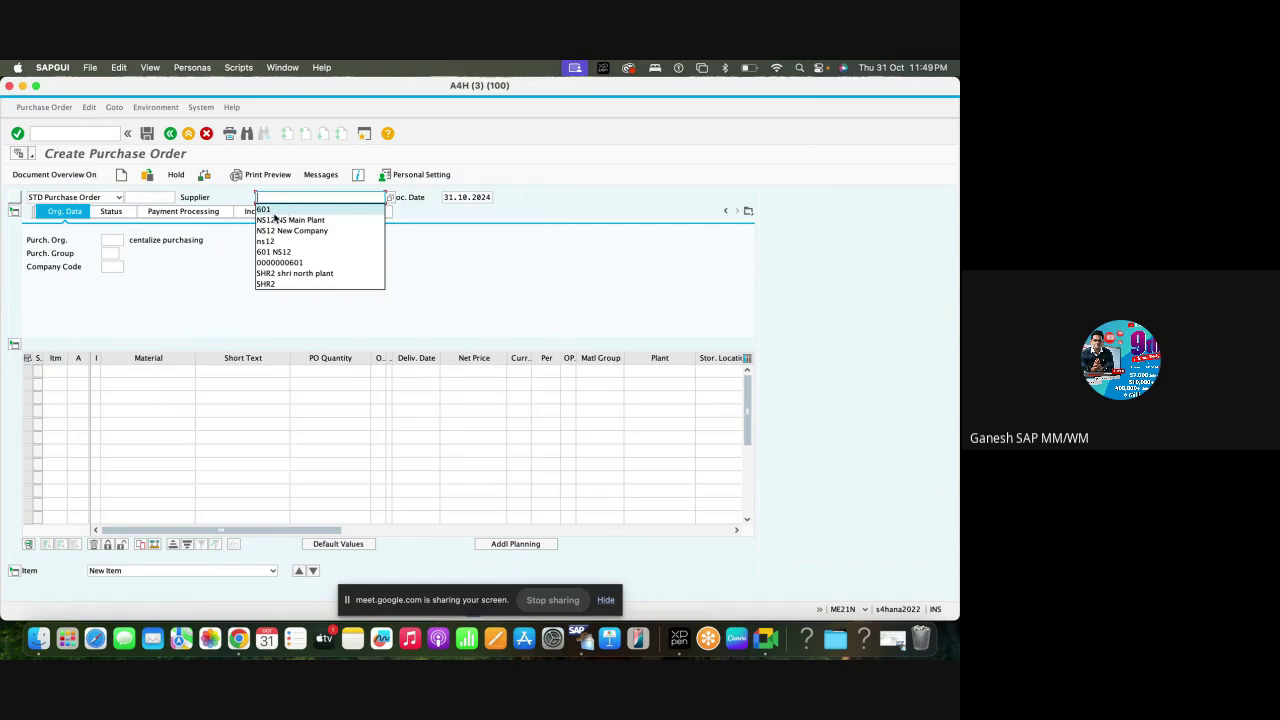
click(277, 220)
click(108, 240)
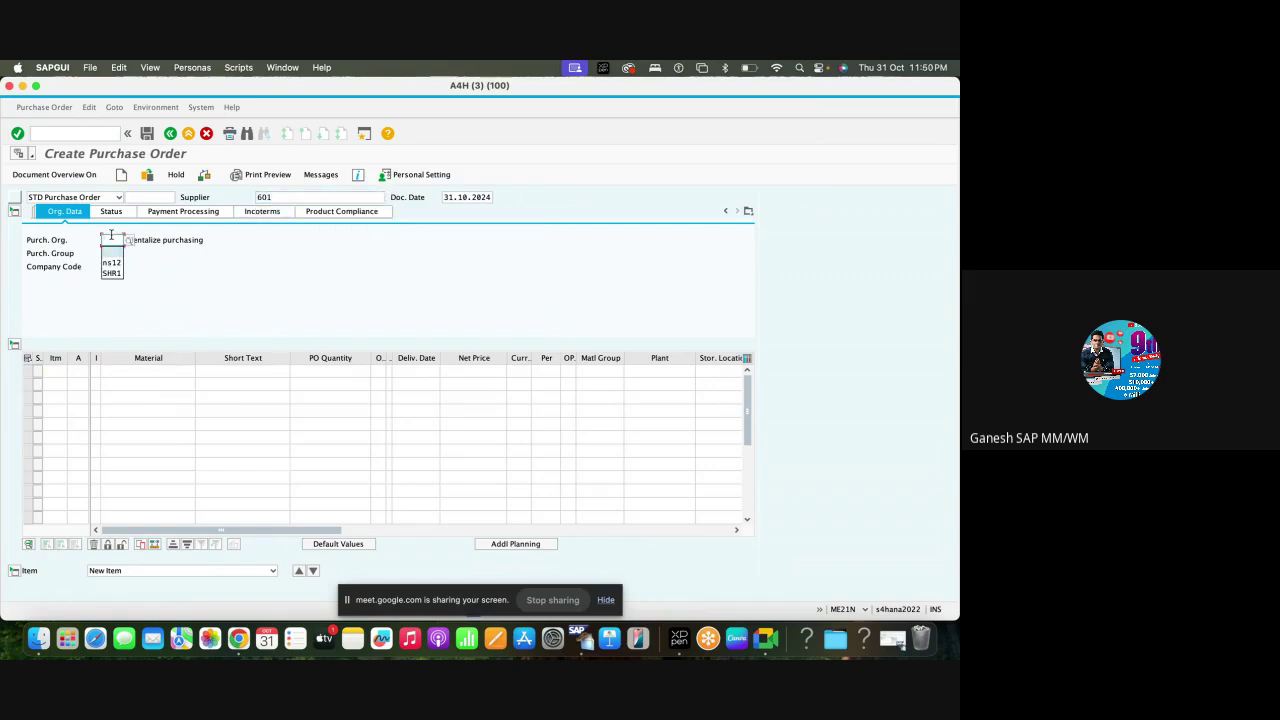
click(111, 262)
click(112, 253)
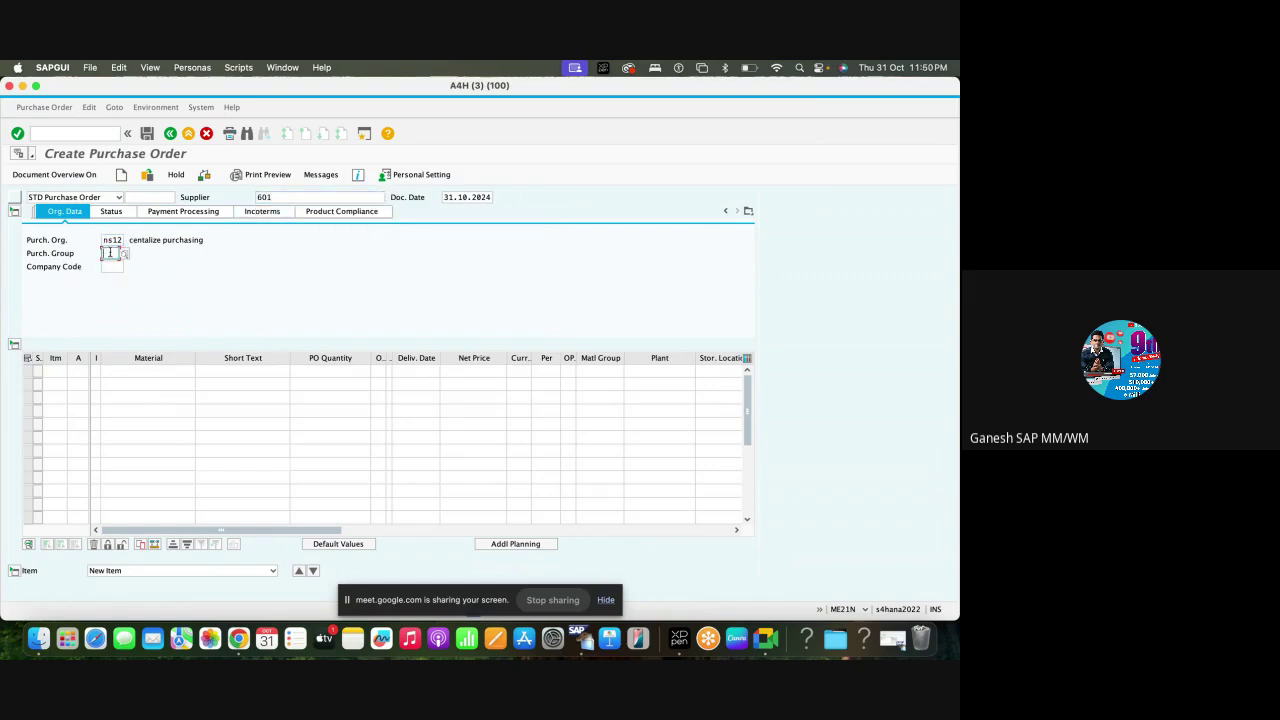
text(=)
key(BackSpace)
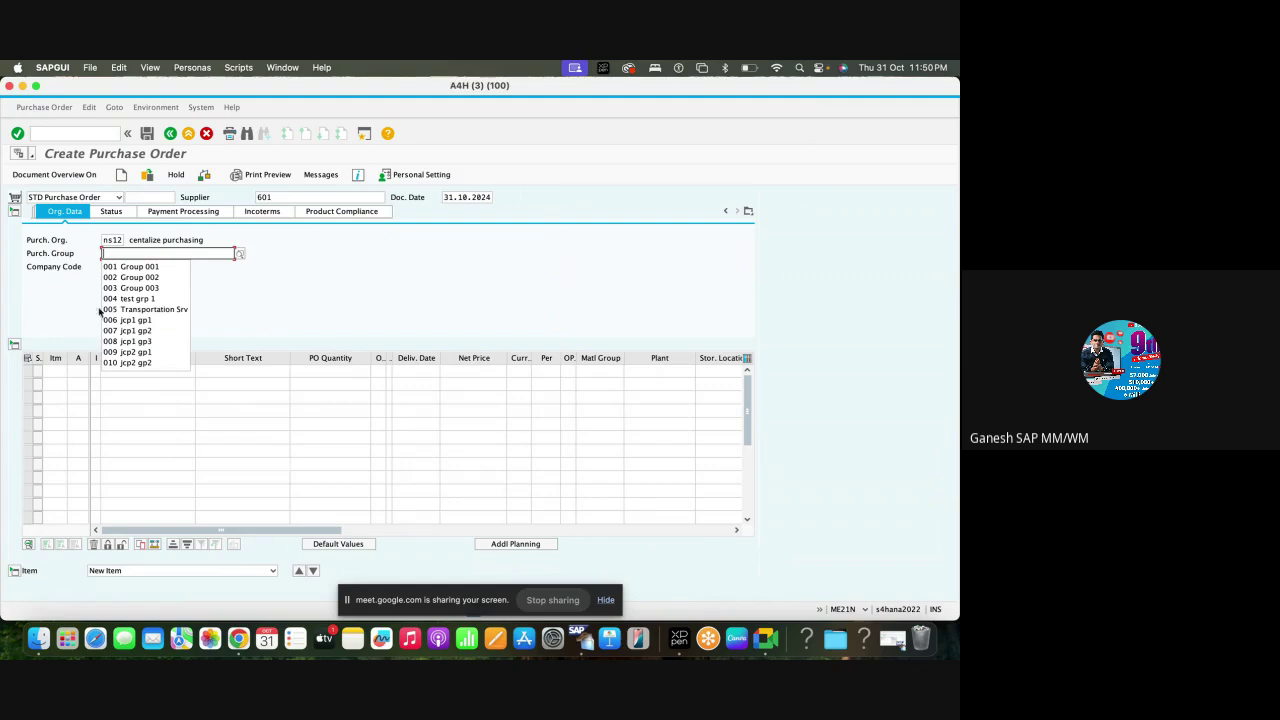
text(n01)
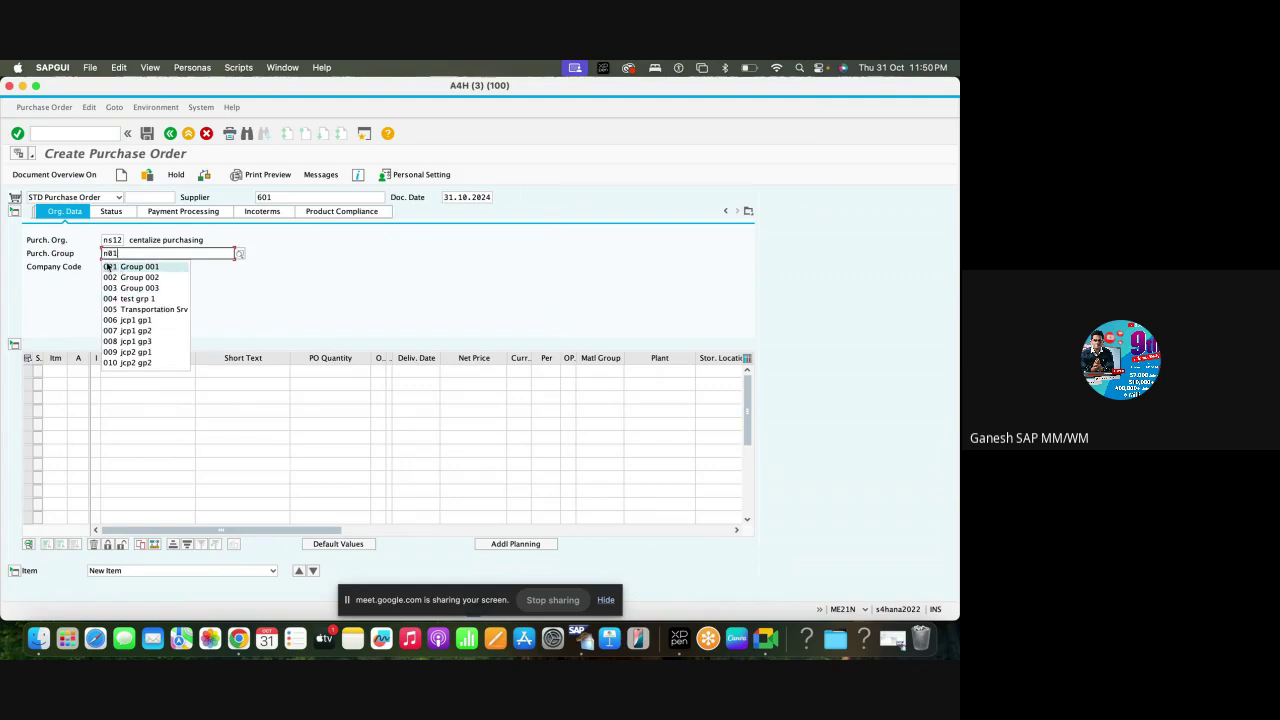
click(108, 267)
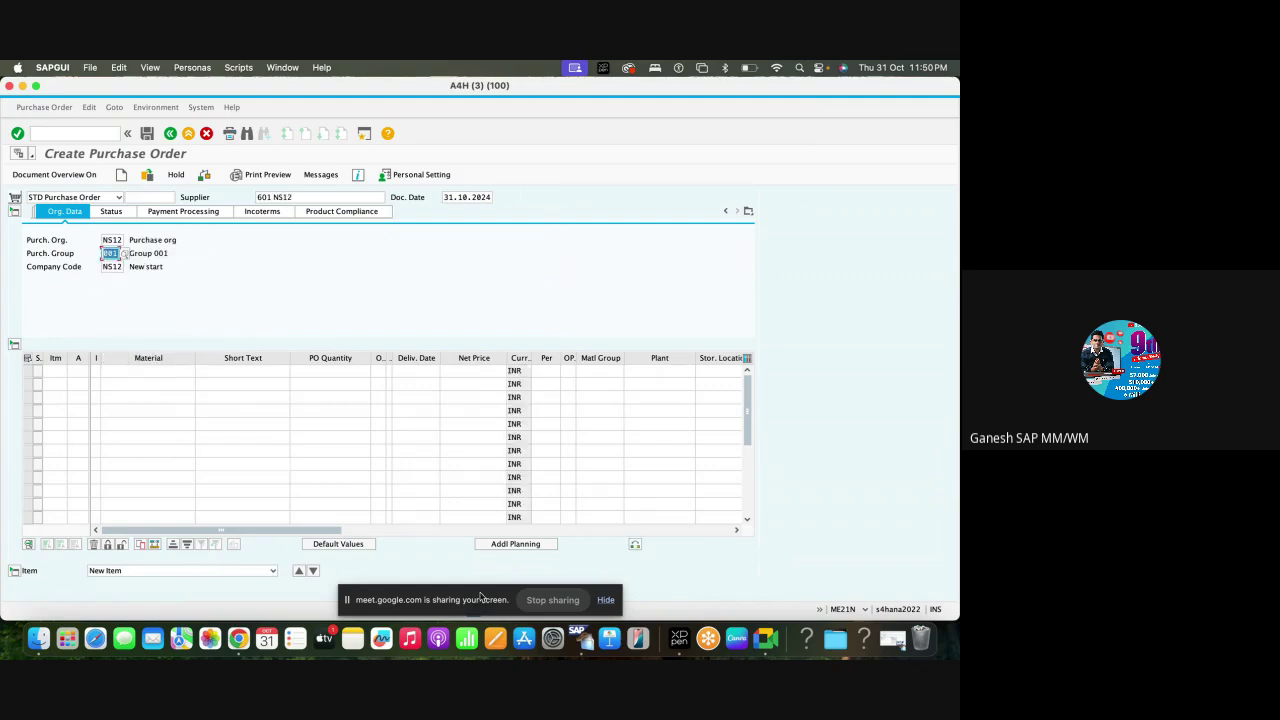
click(143, 370)
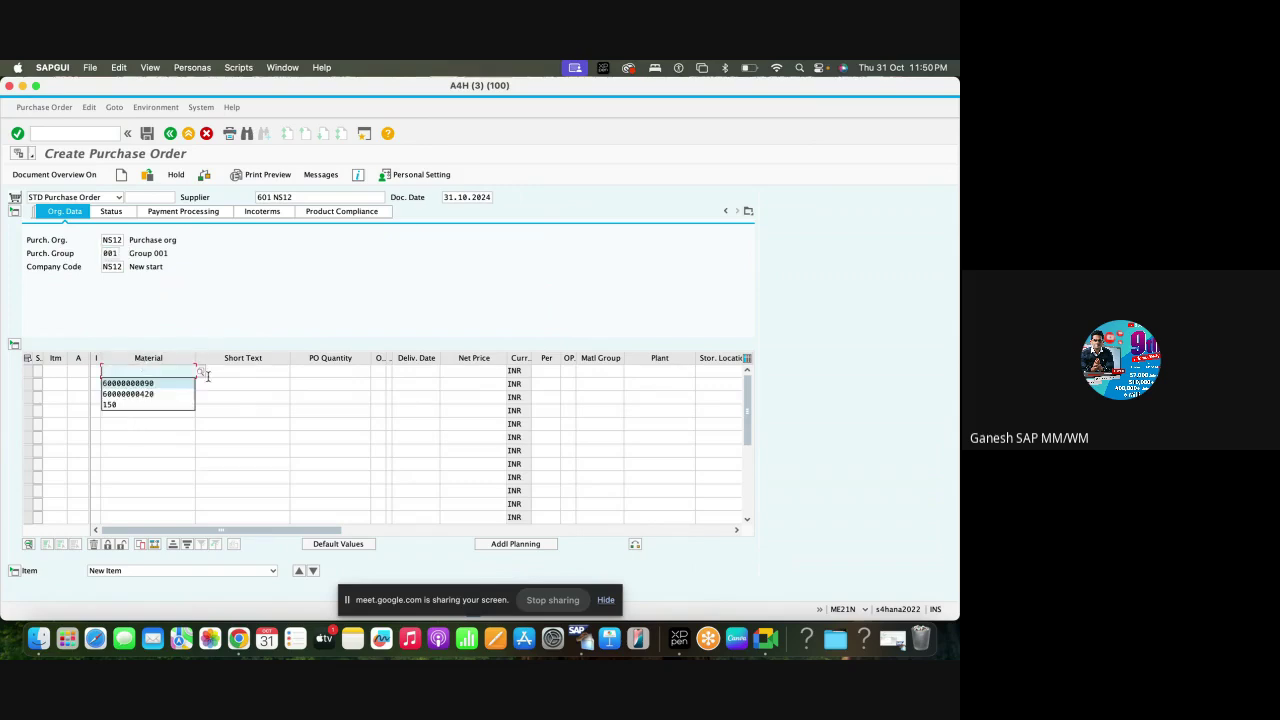
click(155, 385)
key(Return)
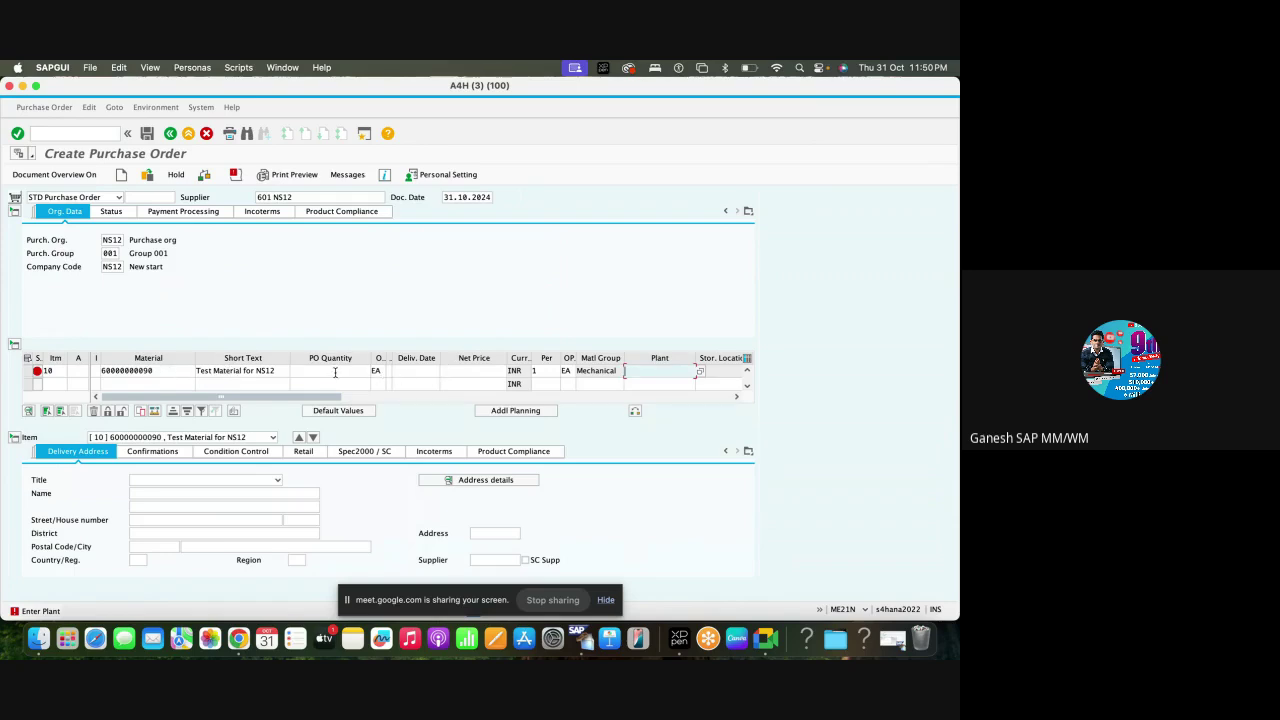
click(335, 372)
text(10)
key(Return)
text(NS12)
key(Return)
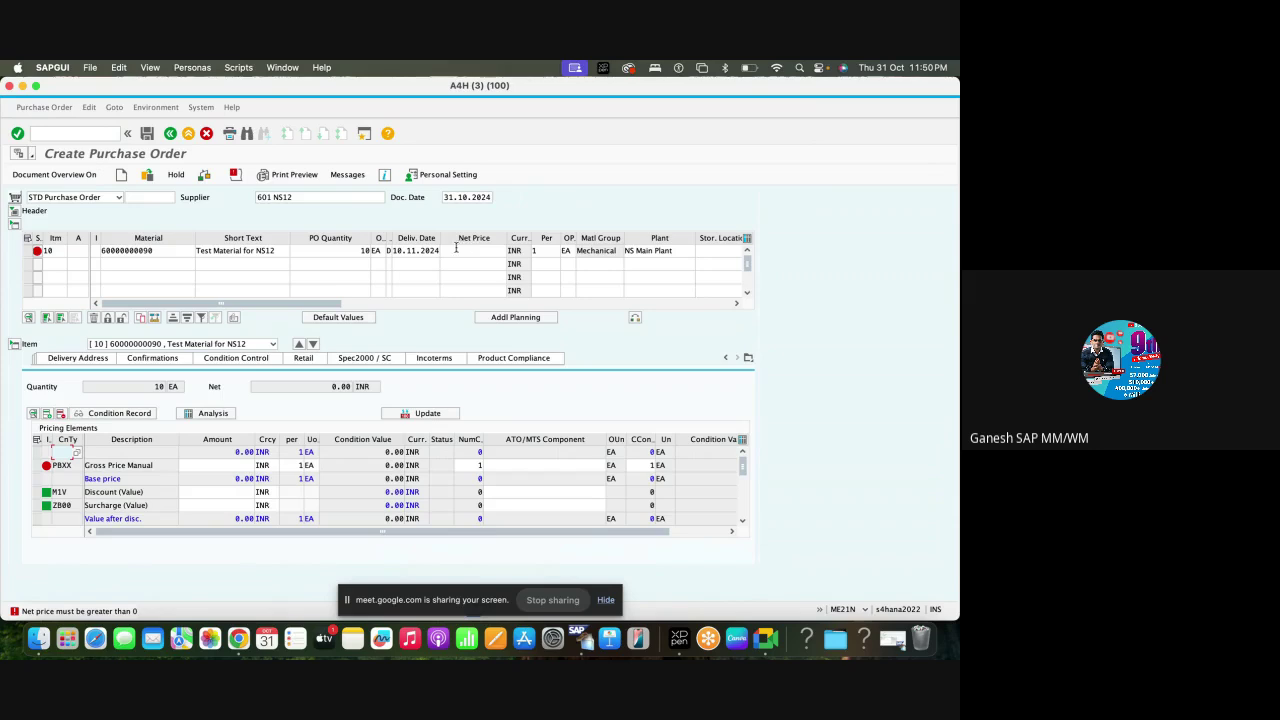
Set item 10's net price to 100.00 INR.
click(472, 250)
text(100)
key(Down)
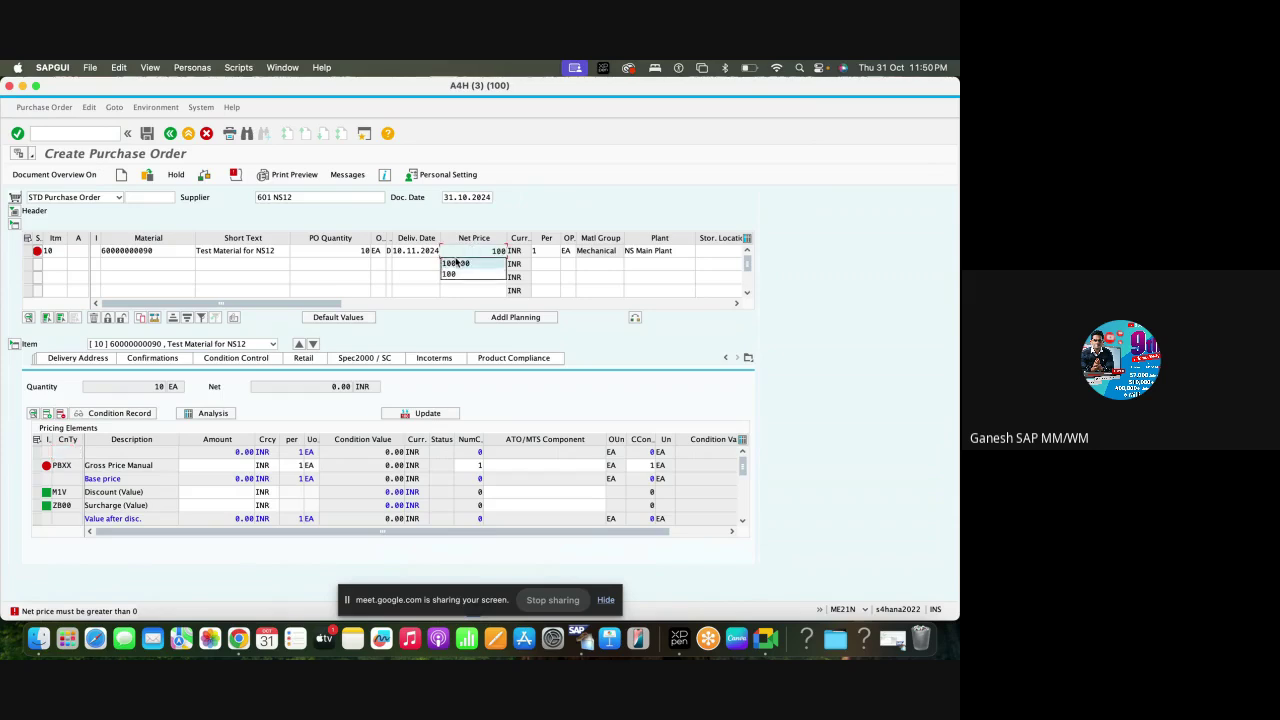
key(Return)
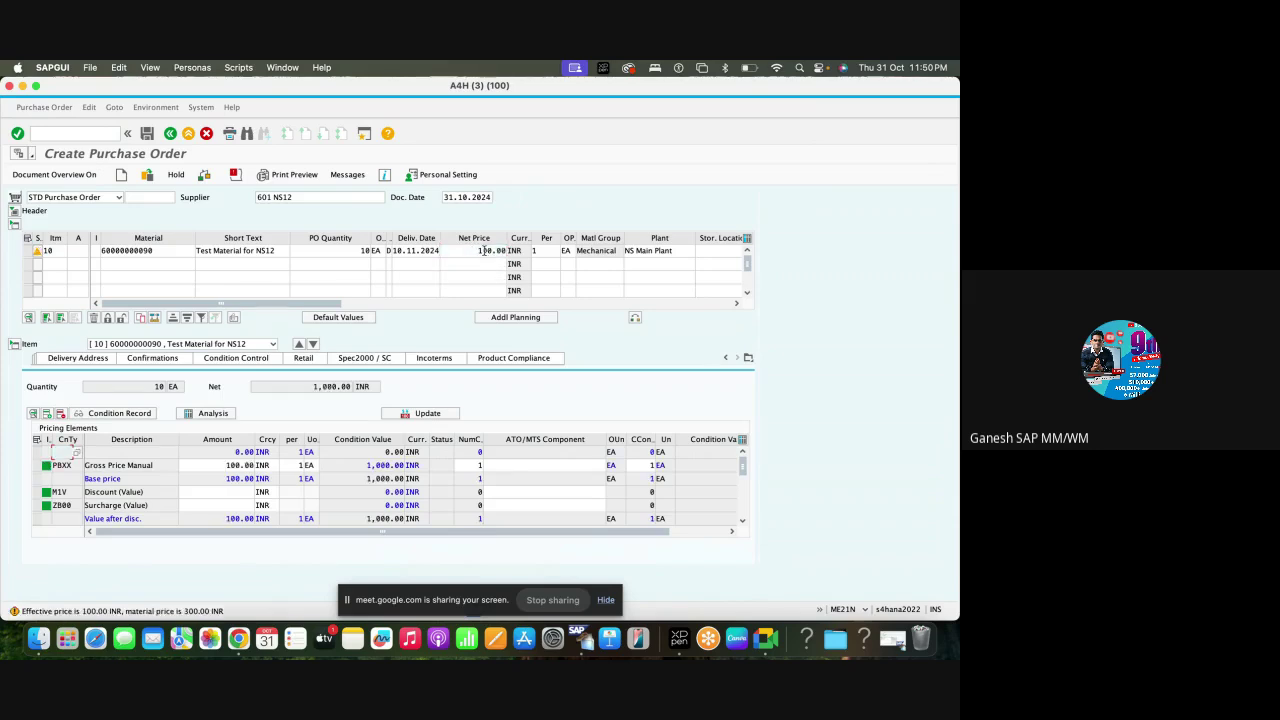
Display item 10's Material Data details, with material group 1000, and focus Supplier Mat. No.
click(748, 357)
click(780, 366)
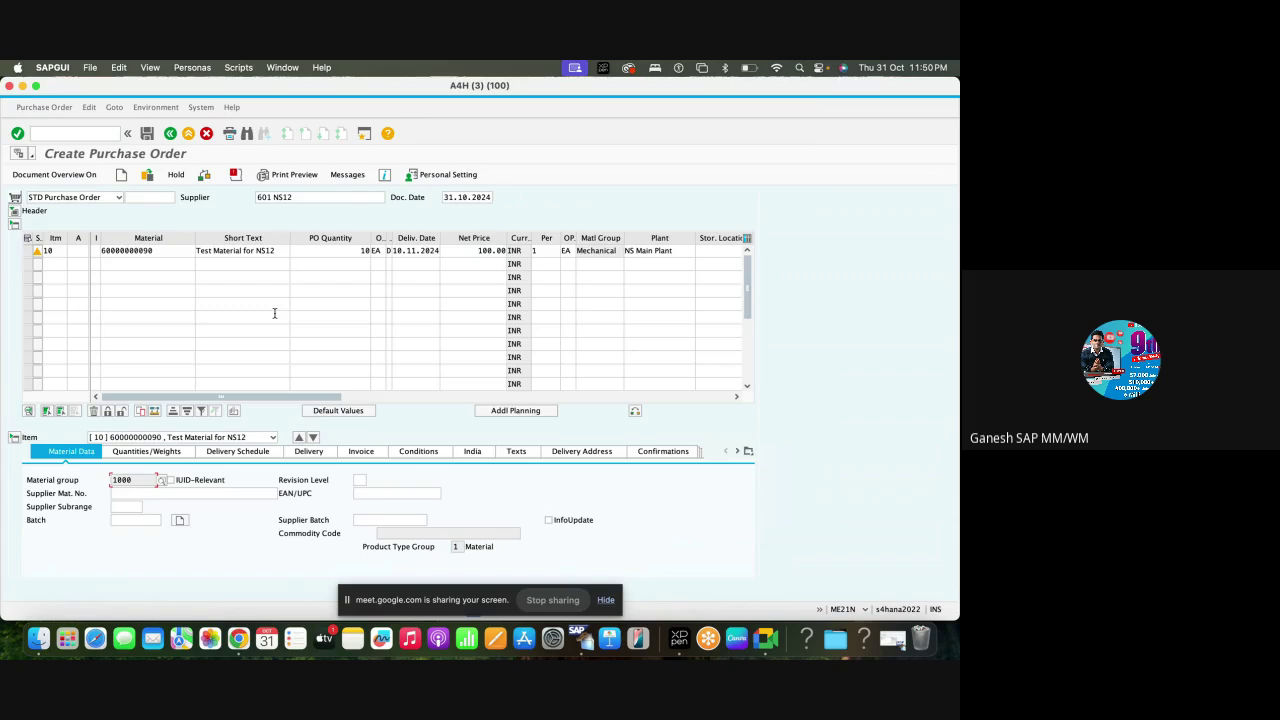
click(131, 494)
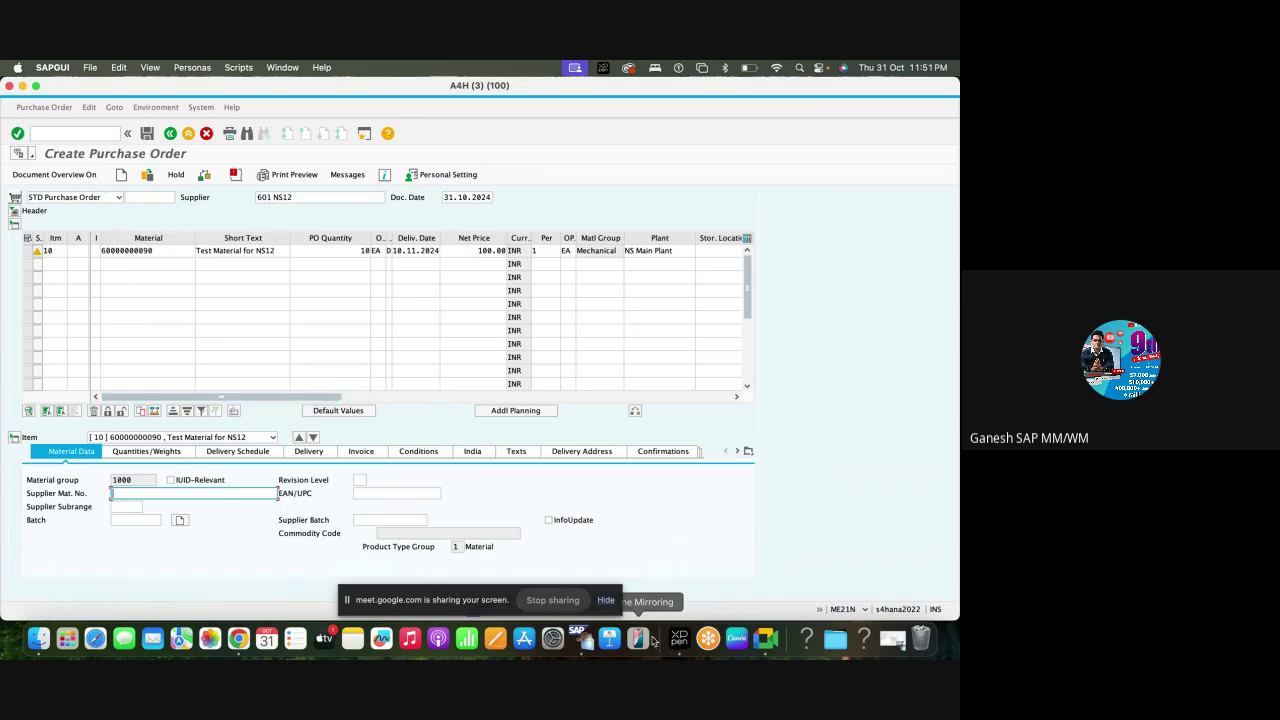
Switch from the A4H (3) session to the A4H (1) window.
right_click(595, 645)
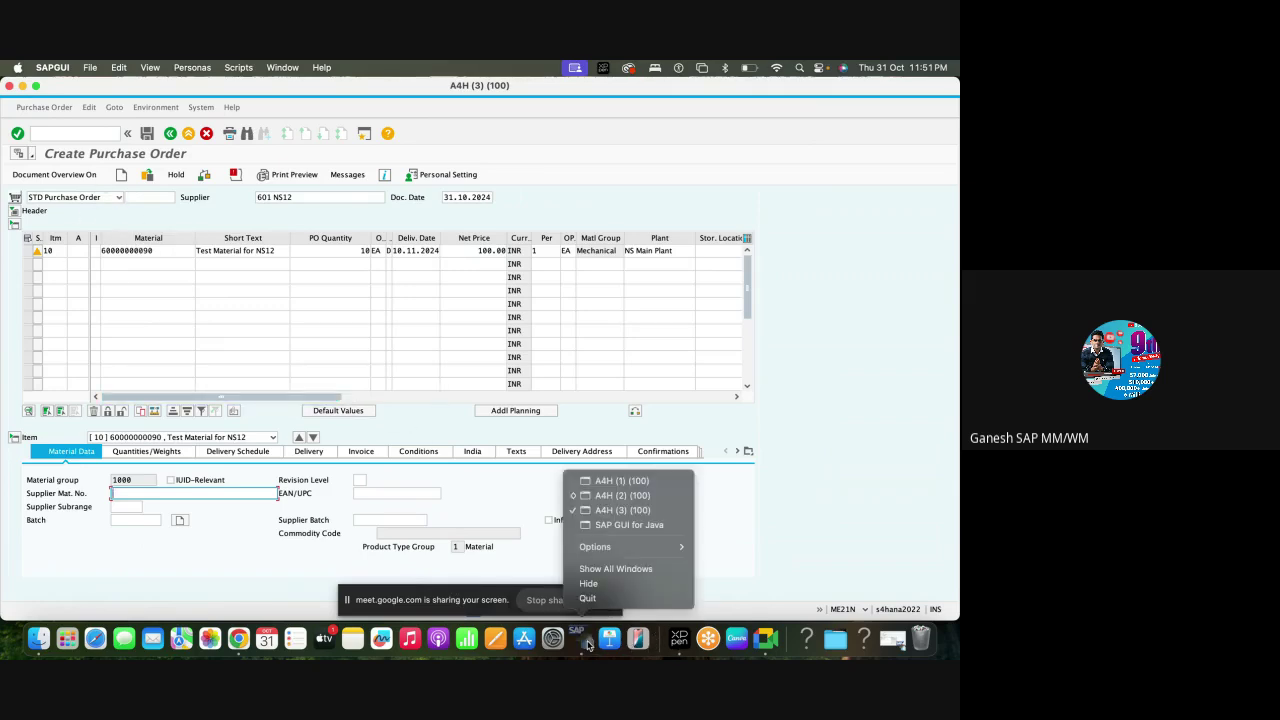
click(620, 512)
right_click(595, 645)
click(622, 481)
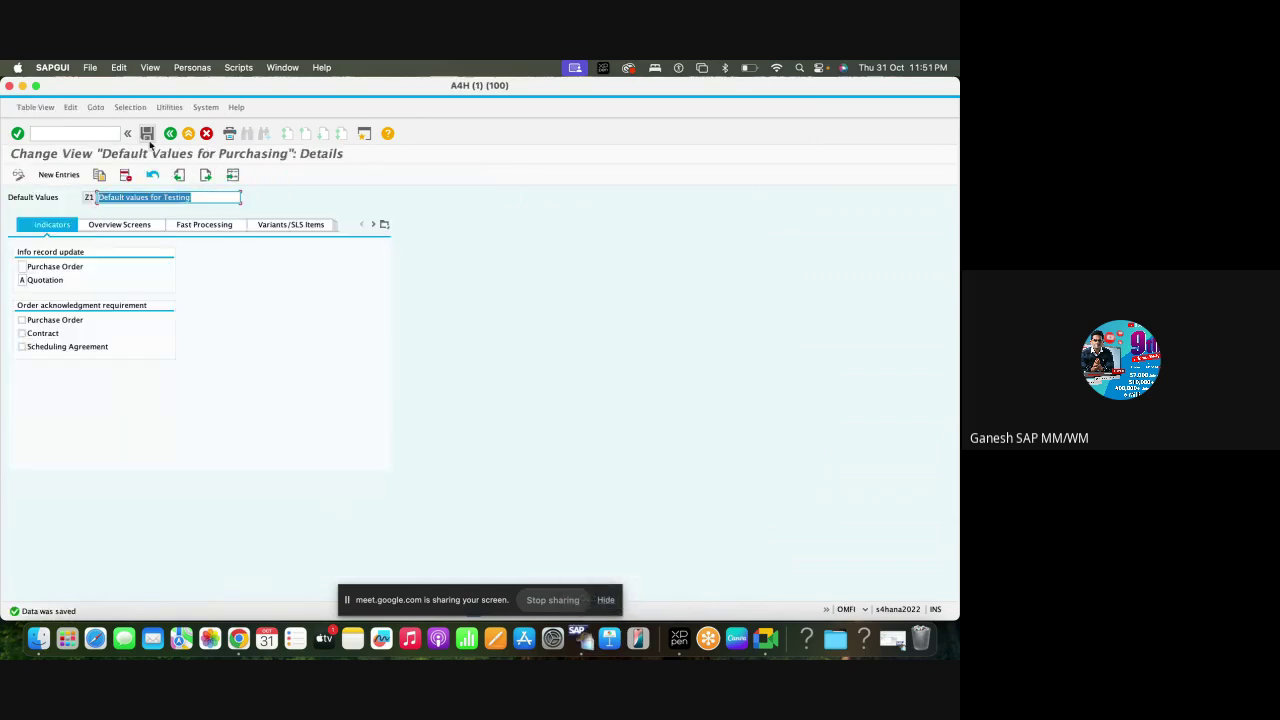
Back out of the Z1 default values, cancel Select Activity and focus the command field.
click(170, 133)
click(170, 133)
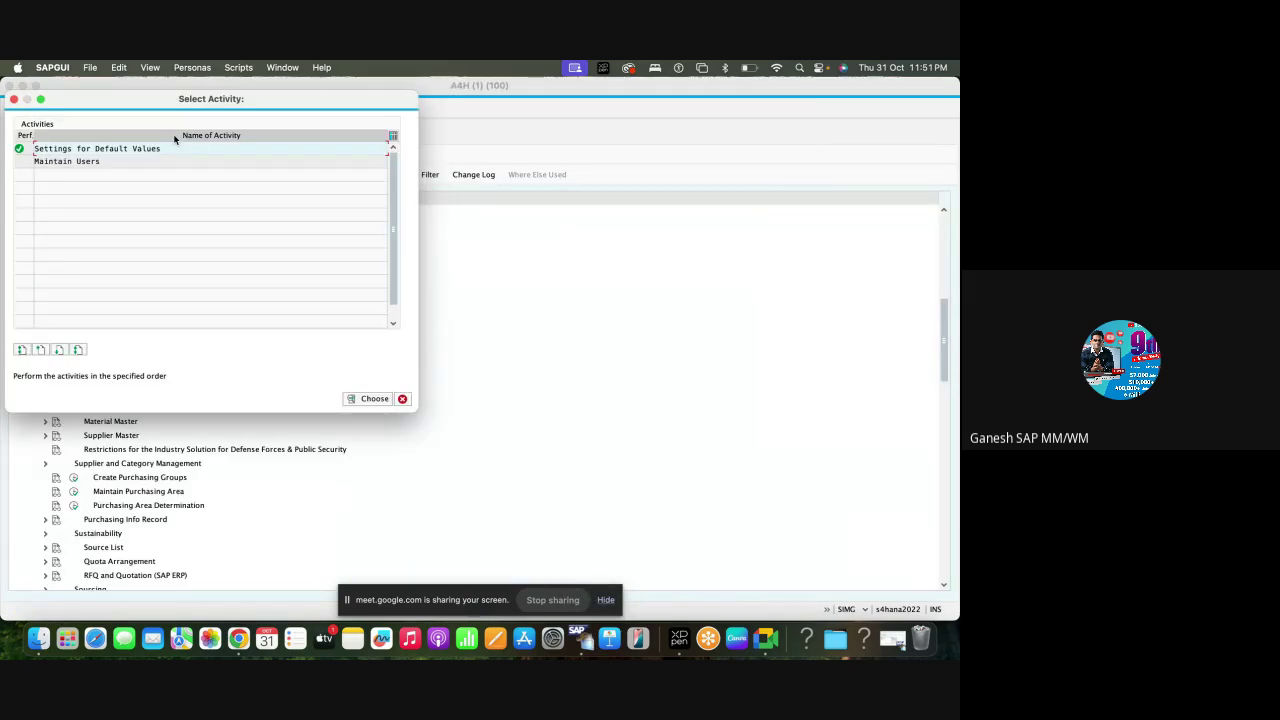
click(403, 399)
scroll(108, 290, down, 5)
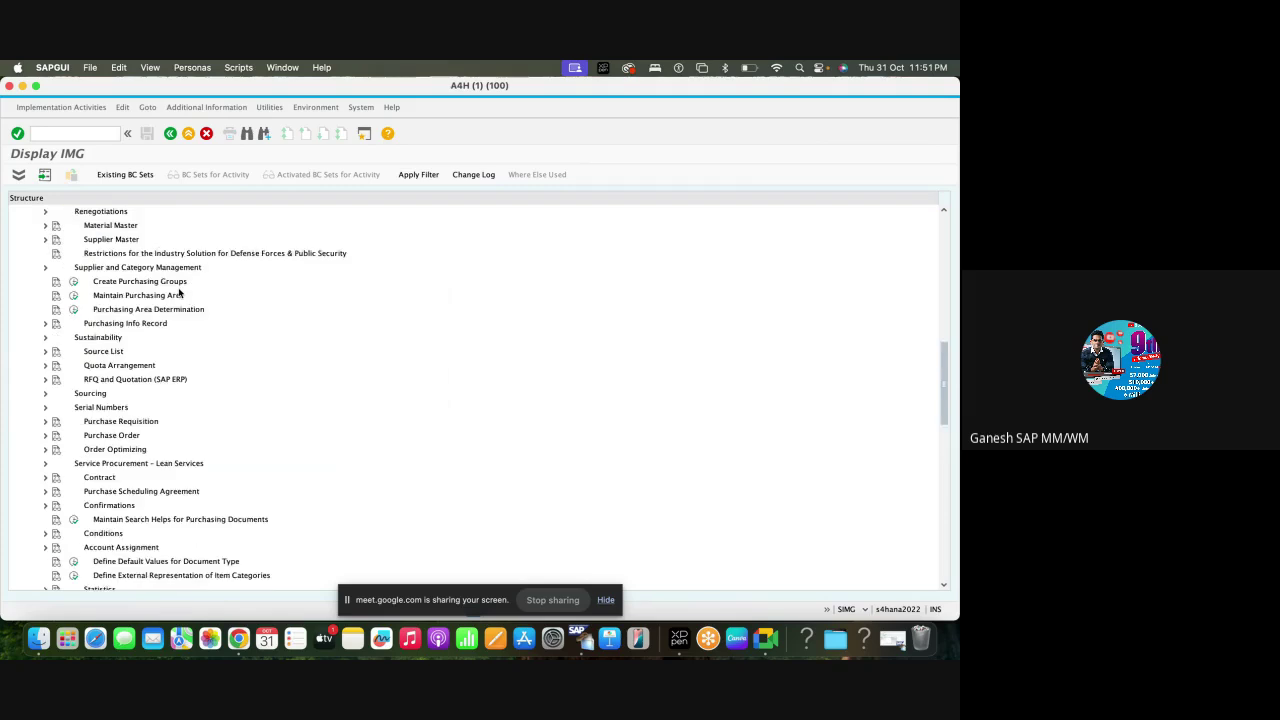
click(84, 135)
Run /nspro and open the SAP Reference IMG.
text(/)
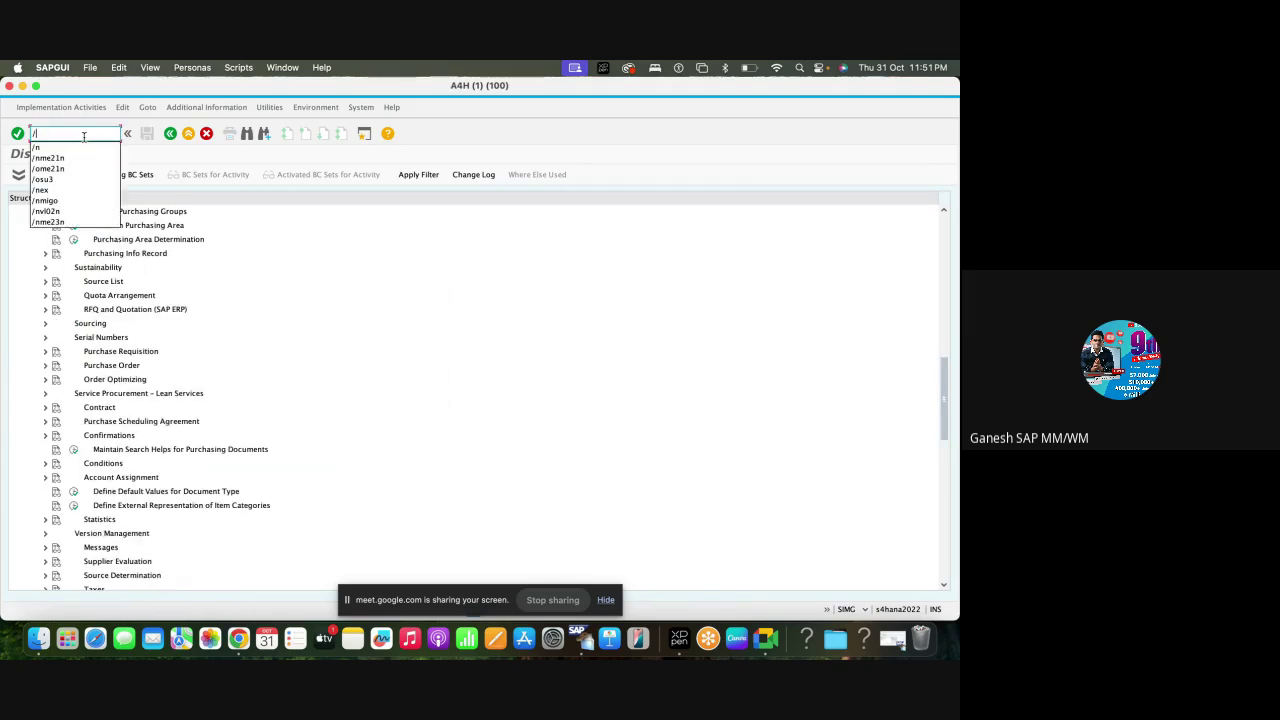
text(nspro)
key(Return)
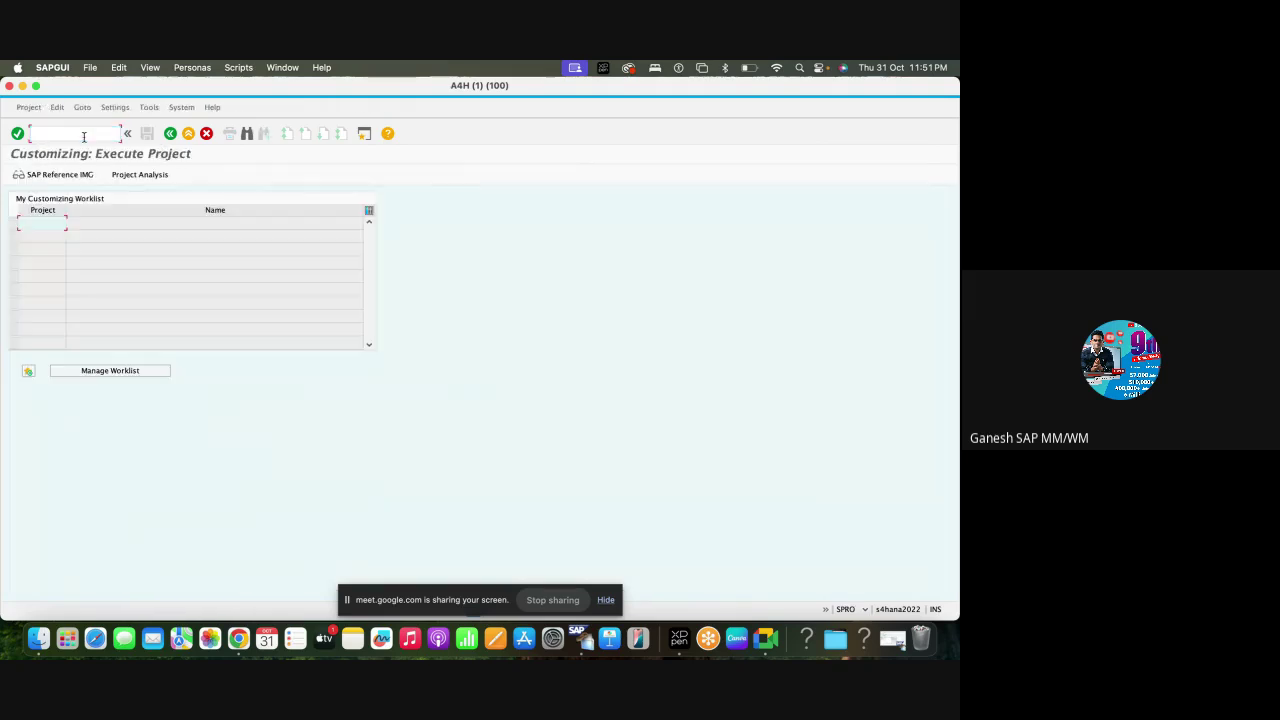
click(55, 174)
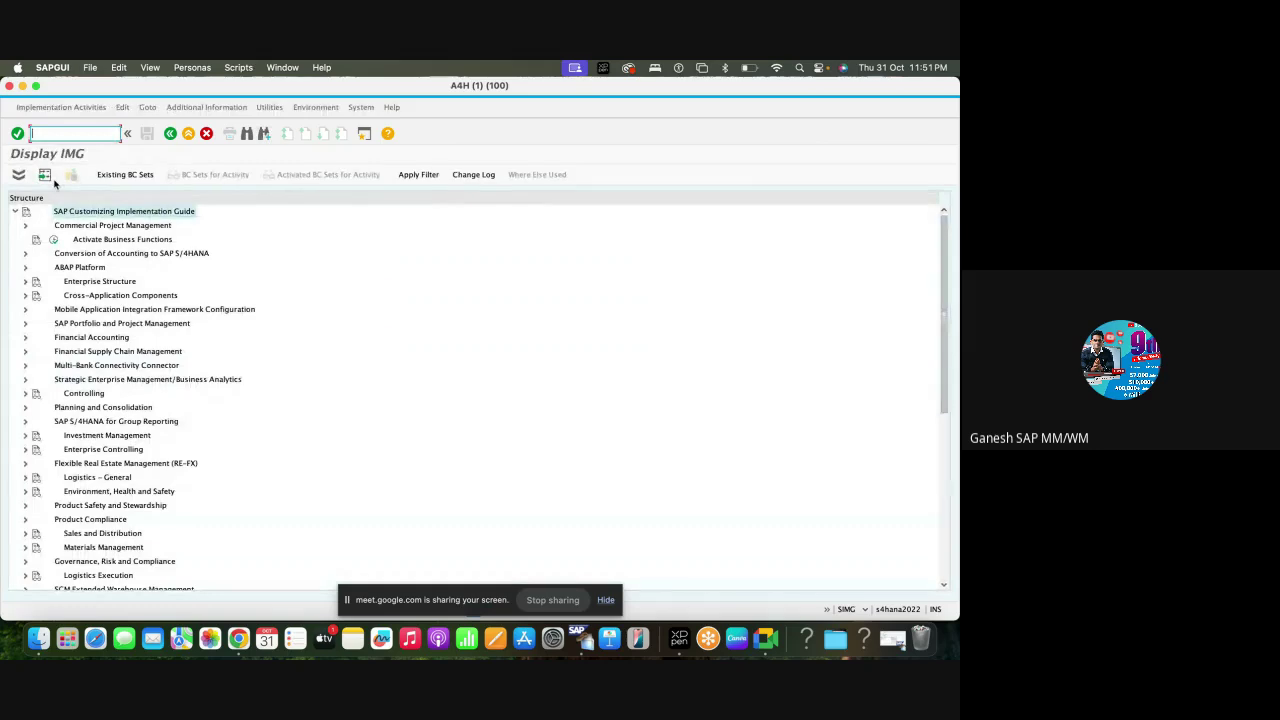
Execute Define Default Values for Buyers under Materials Management > Purchasing > Environment Data.
click(26, 548)
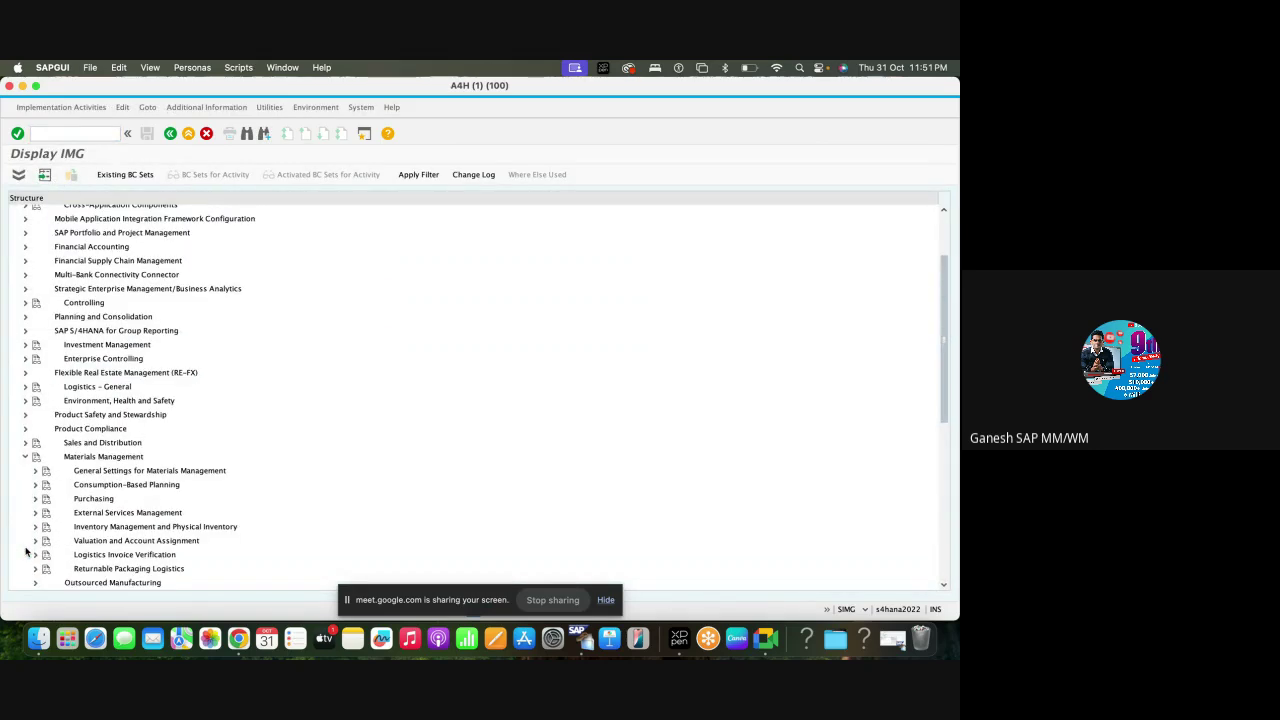
click(35, 500)
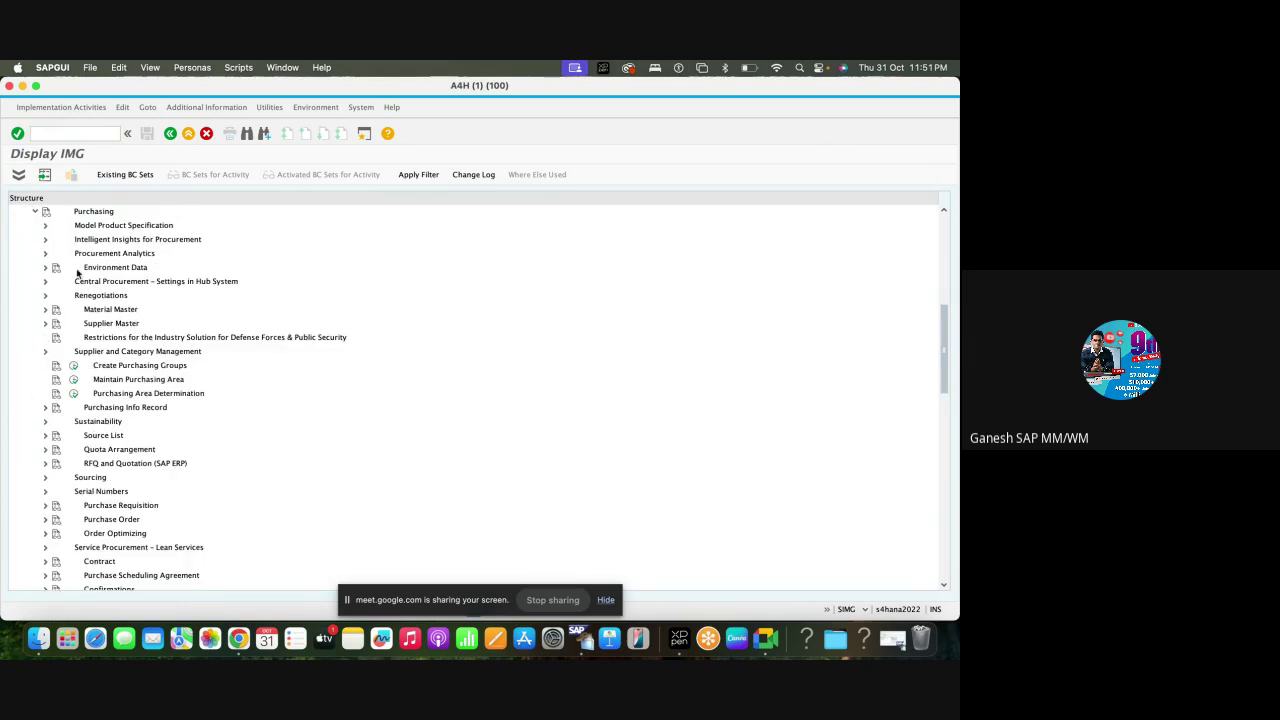
scroll(72, 255, down, 1)
scroll(78, 272, up, 1)
click(44, 268)
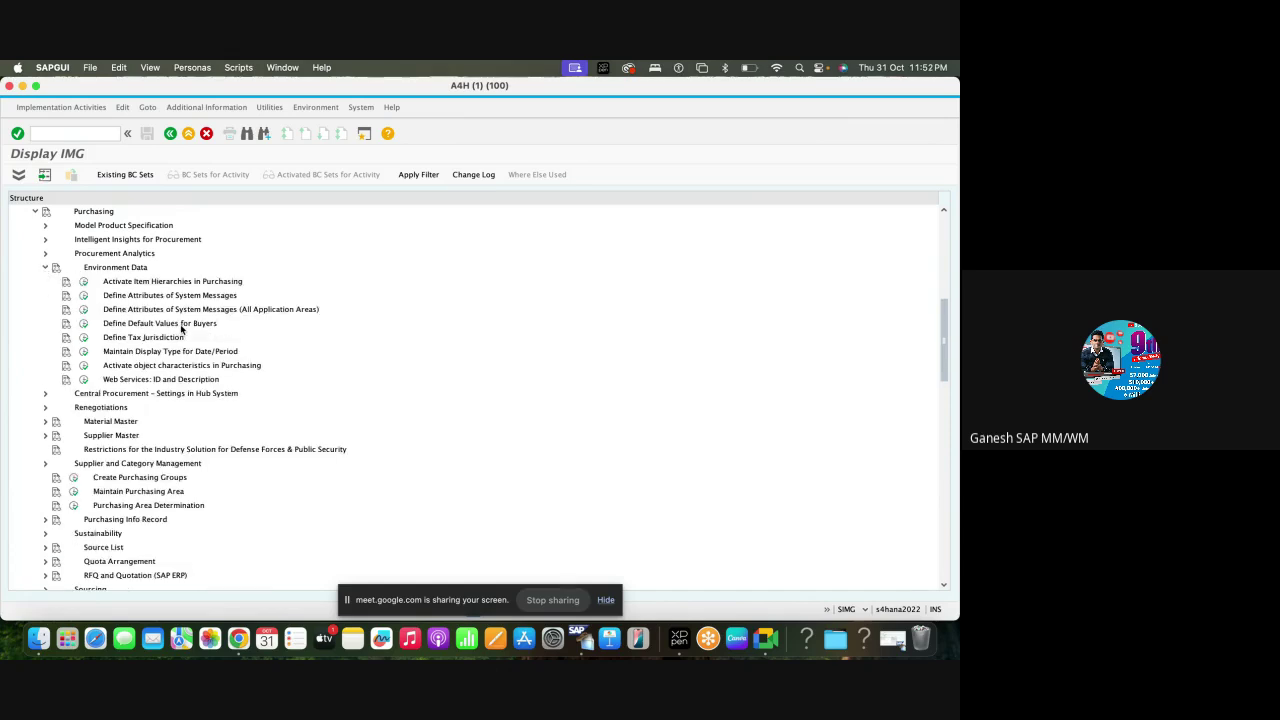
click(142, 325)
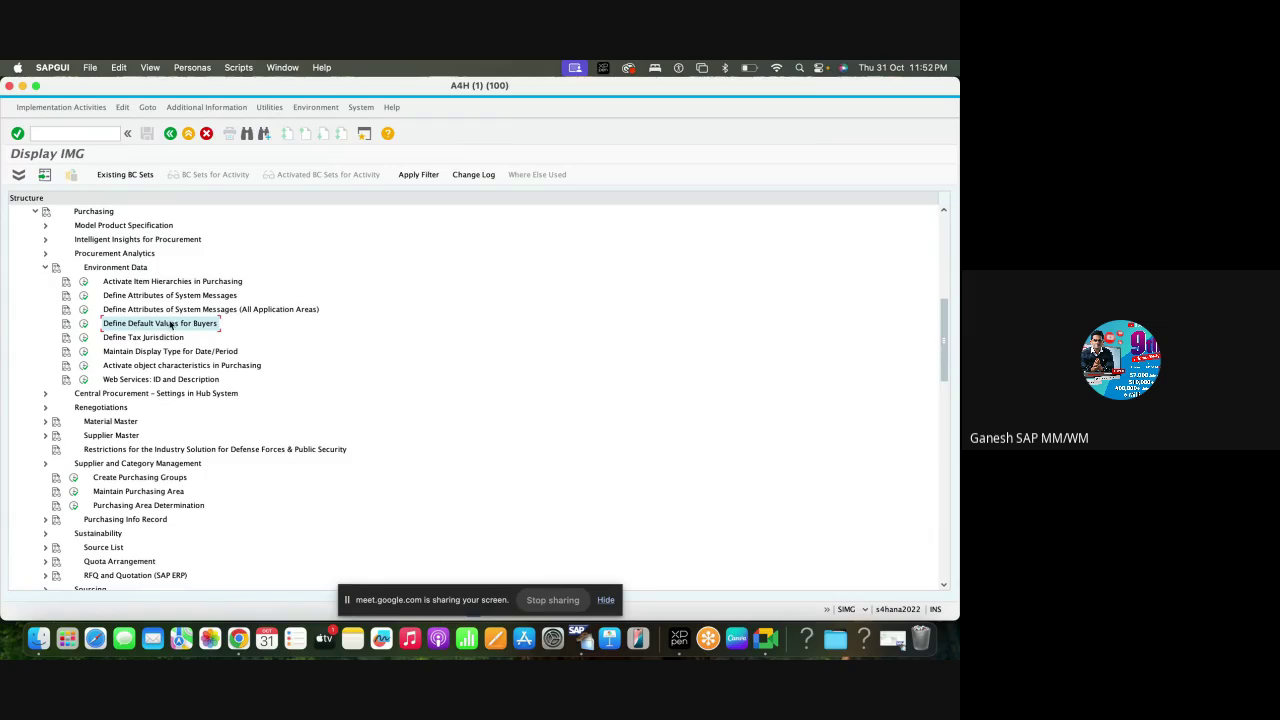
click(83, 324)
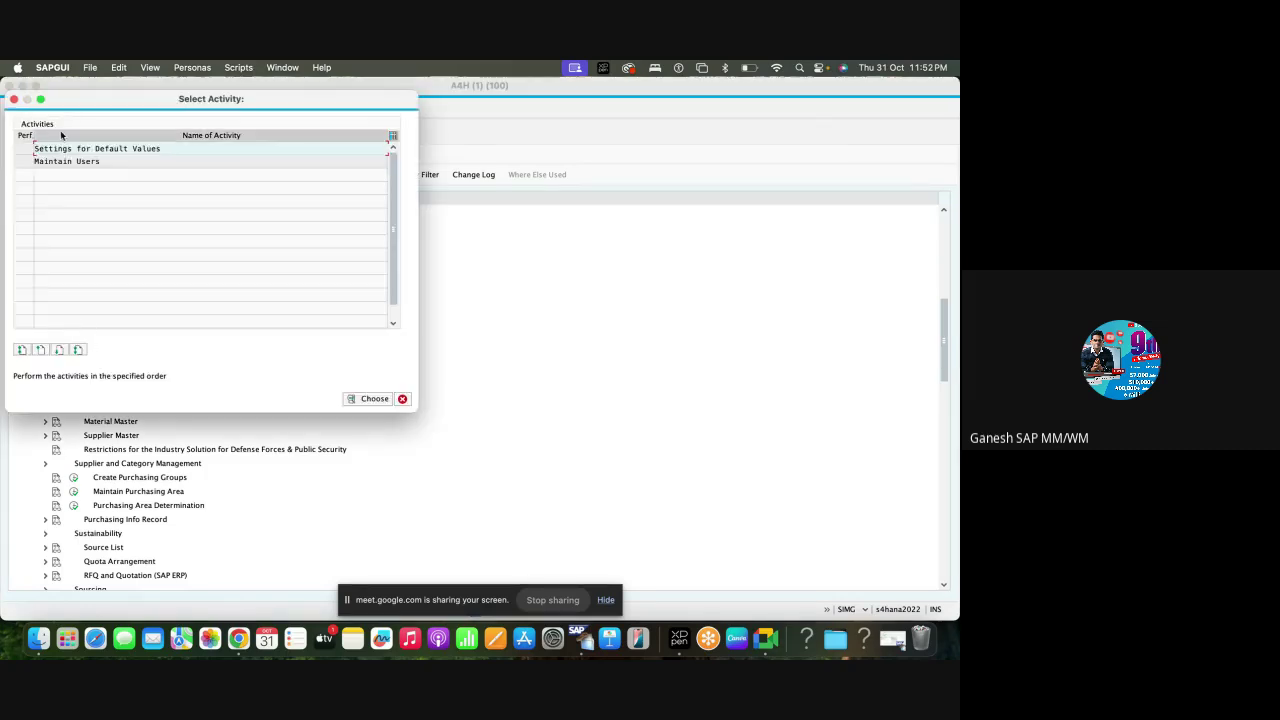
Rename Z1 to 'Default value no info update' and save it under the customizing request.
double_click(99, 151)
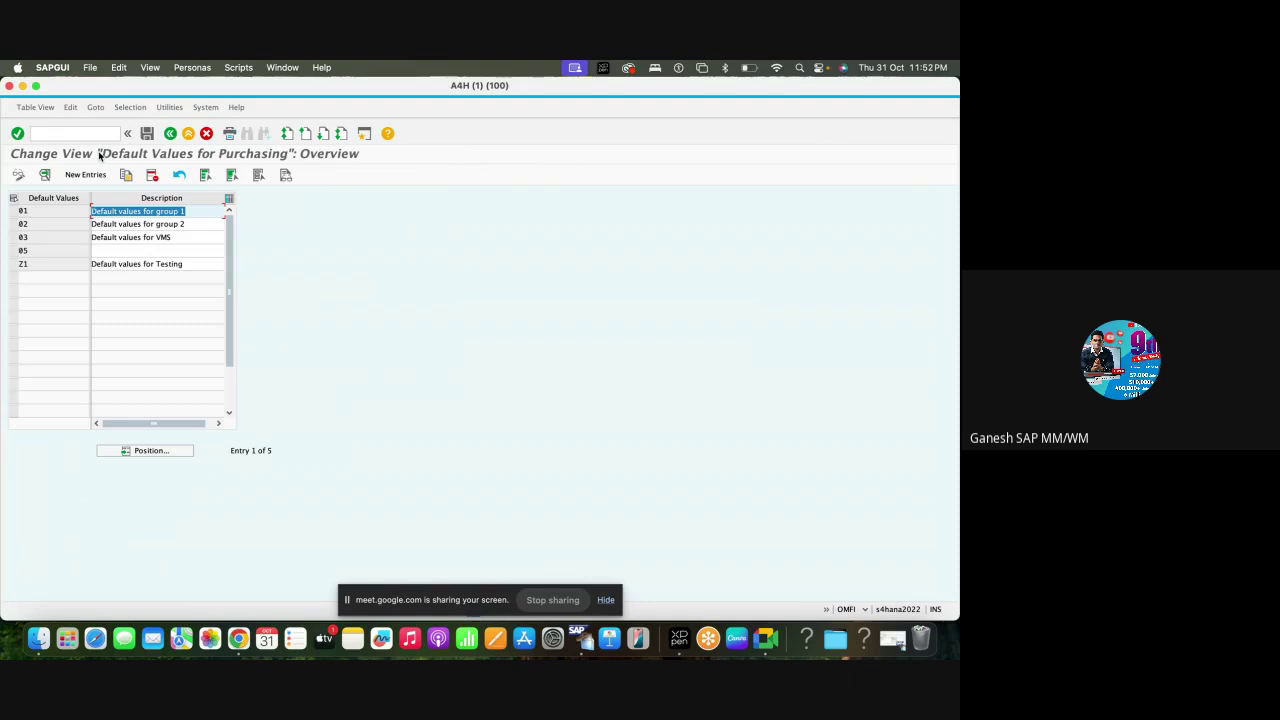
click(14, 265)
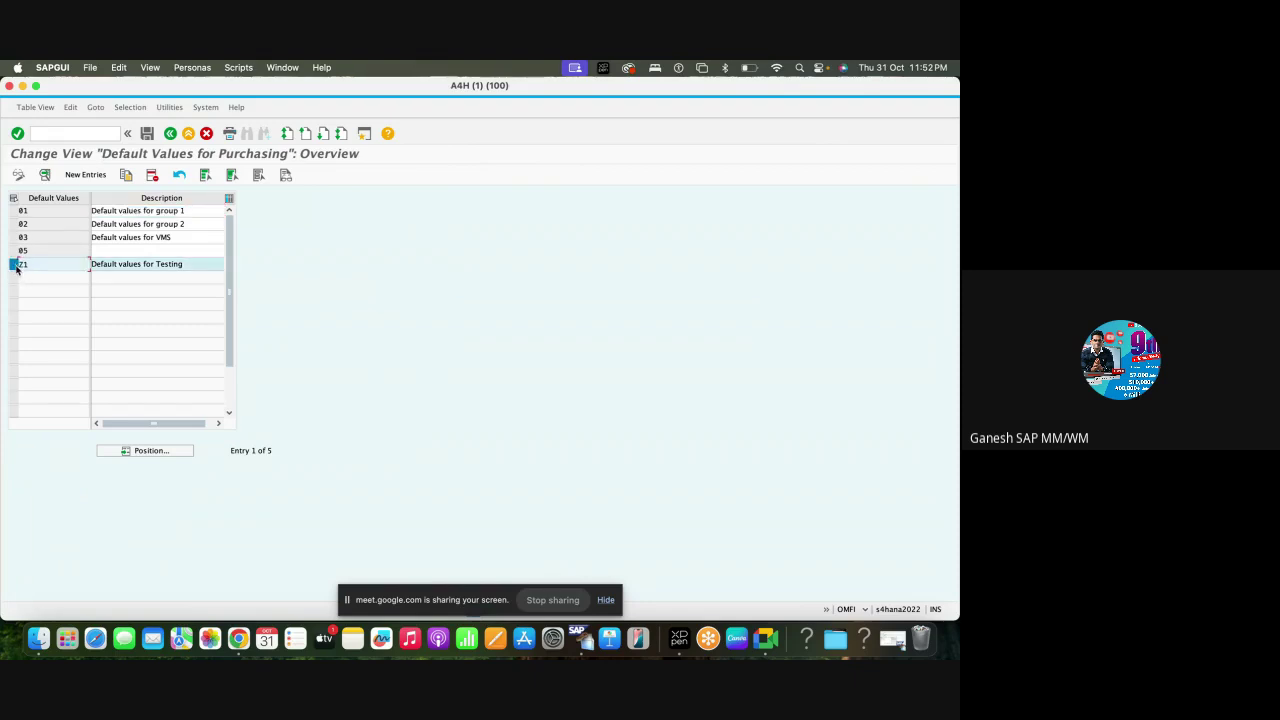
drag(186, 265, 84, 269)
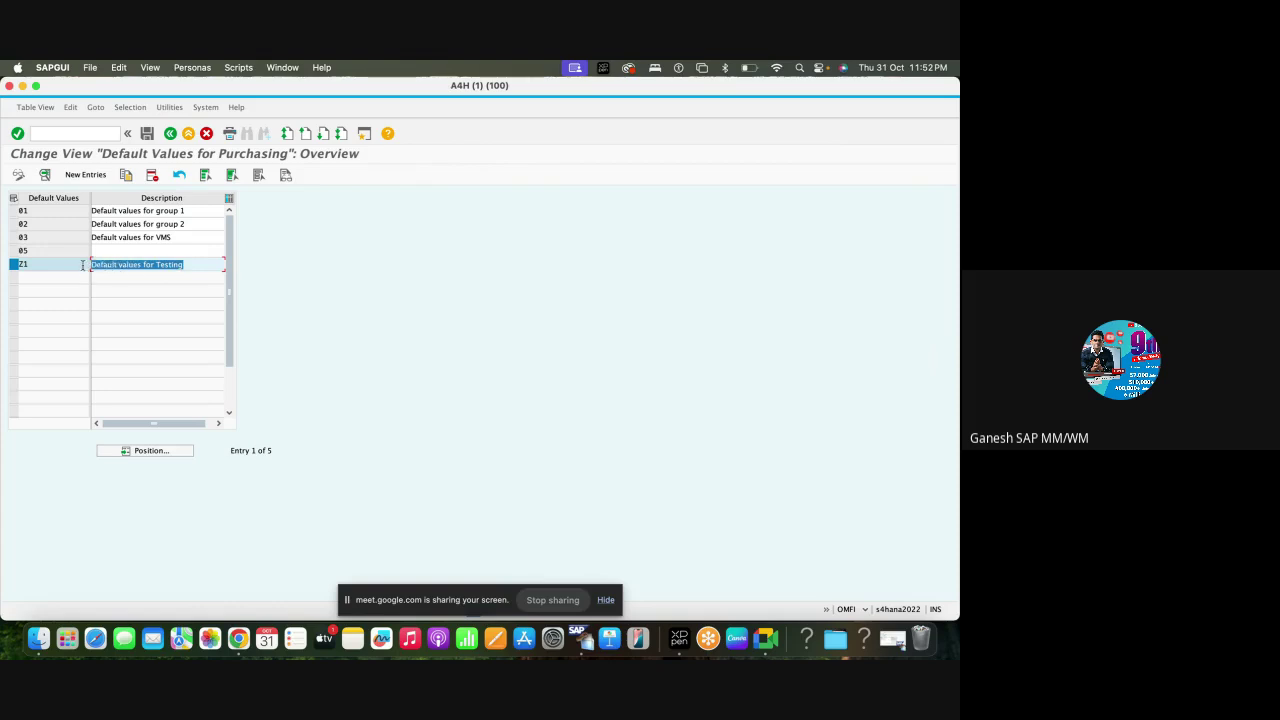
text(Default value for no info upda)
click(152, 264)
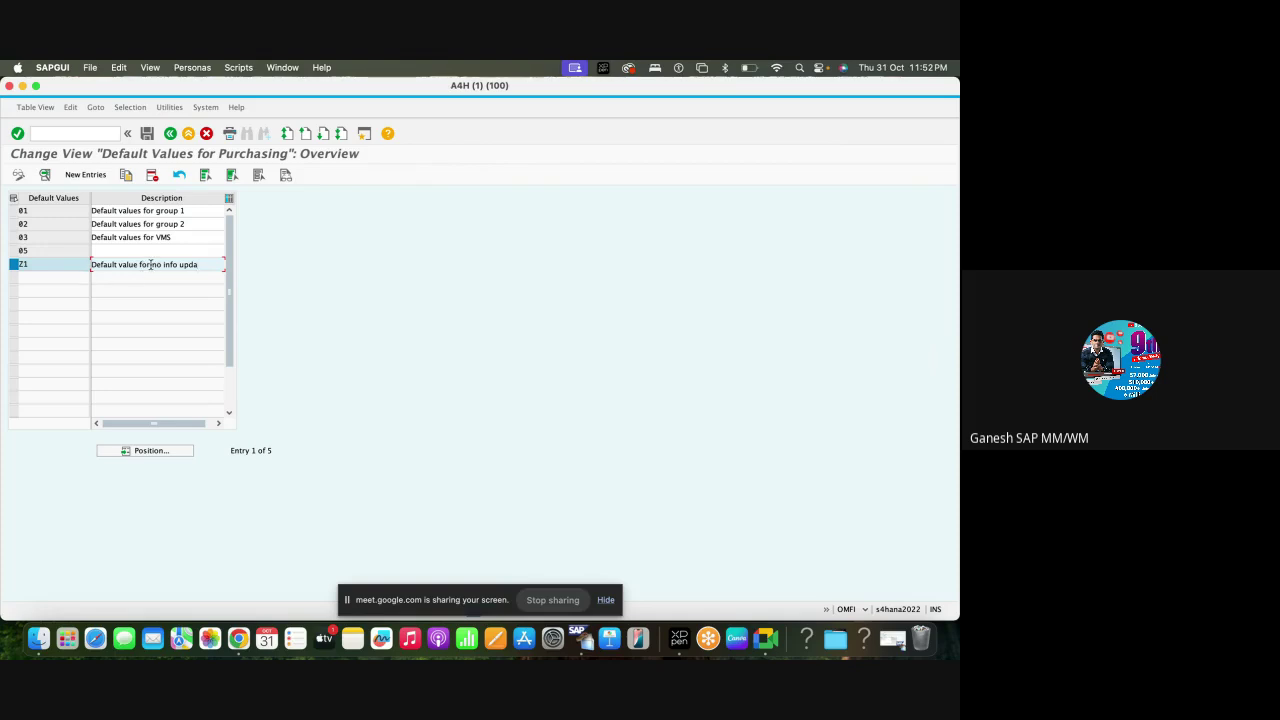
key(BackSpace)
key(BackSpace)
key(BackSpace)
key(BackSpace)
triple_click(196, 265)
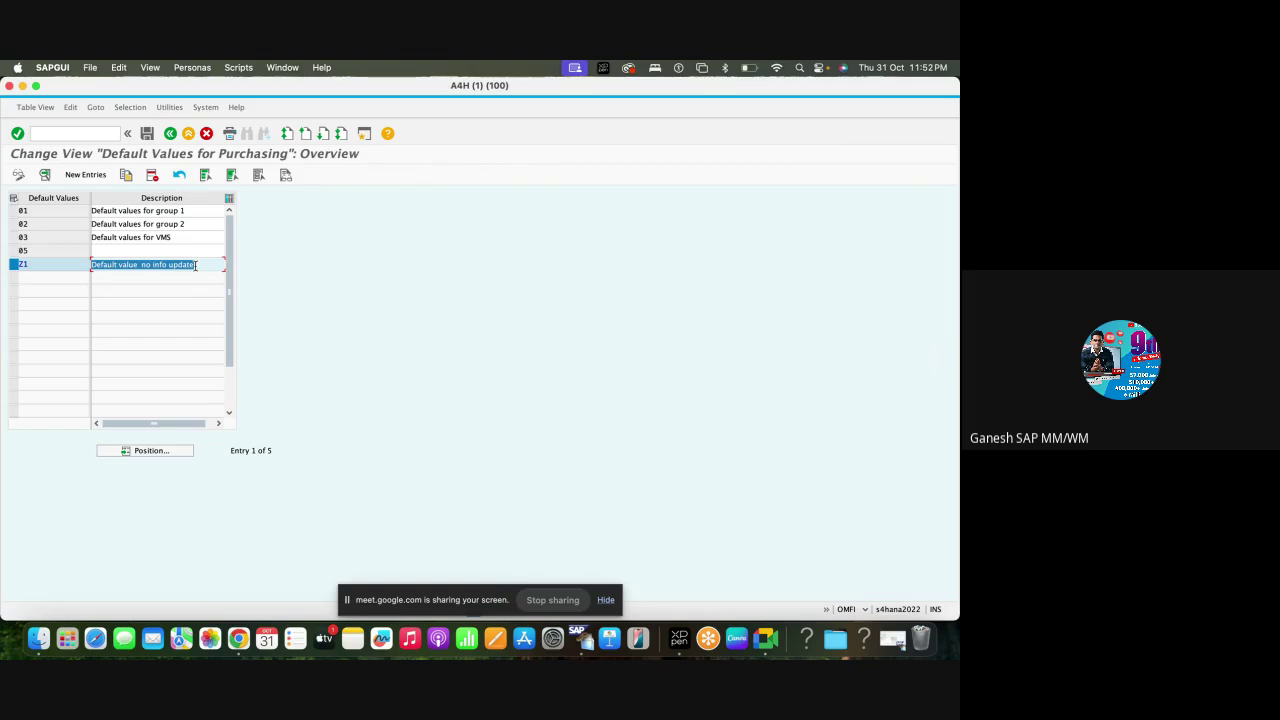
click(147, 133)
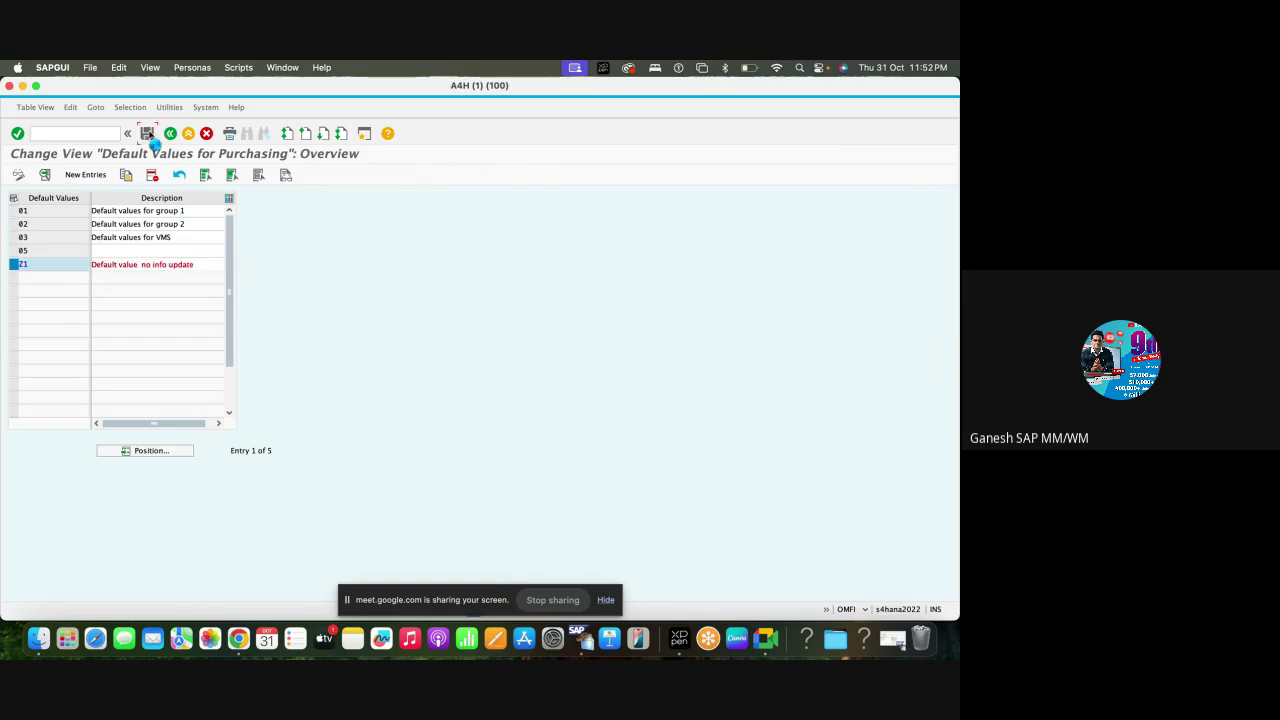
click(198, 212)
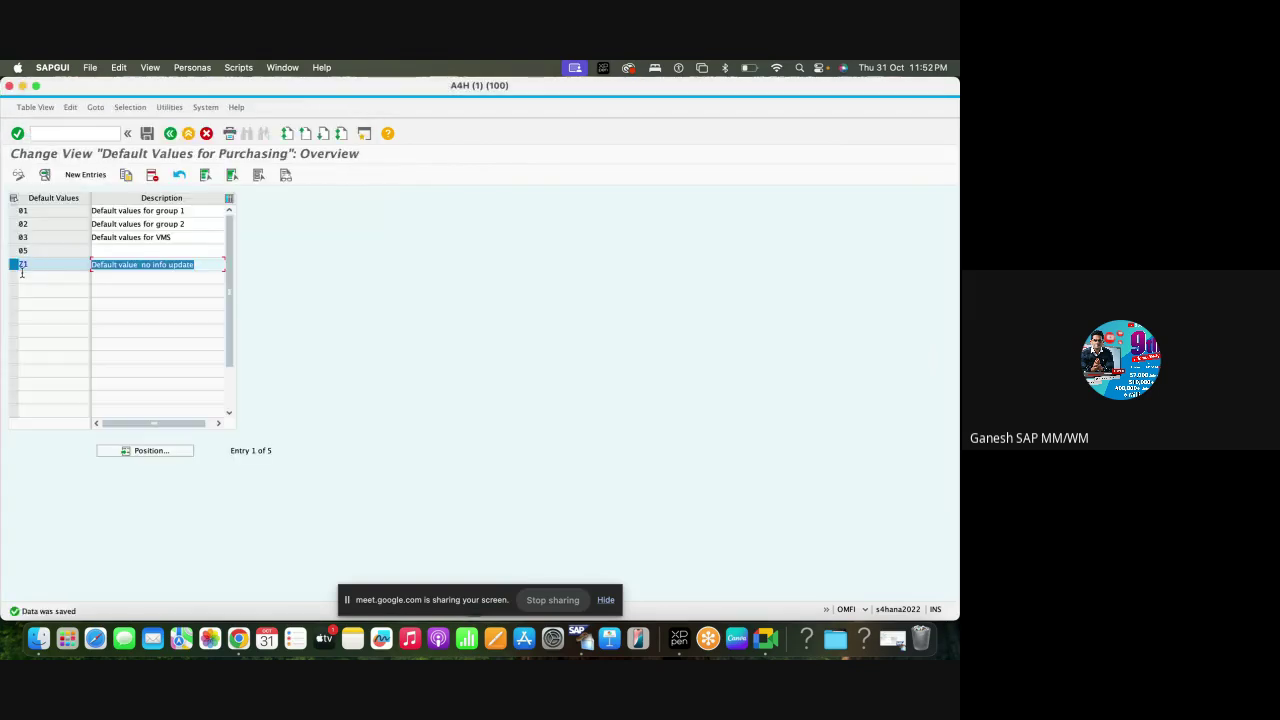
In Z1's details, set purchase order info record update to No update and save.
click(46, 175)
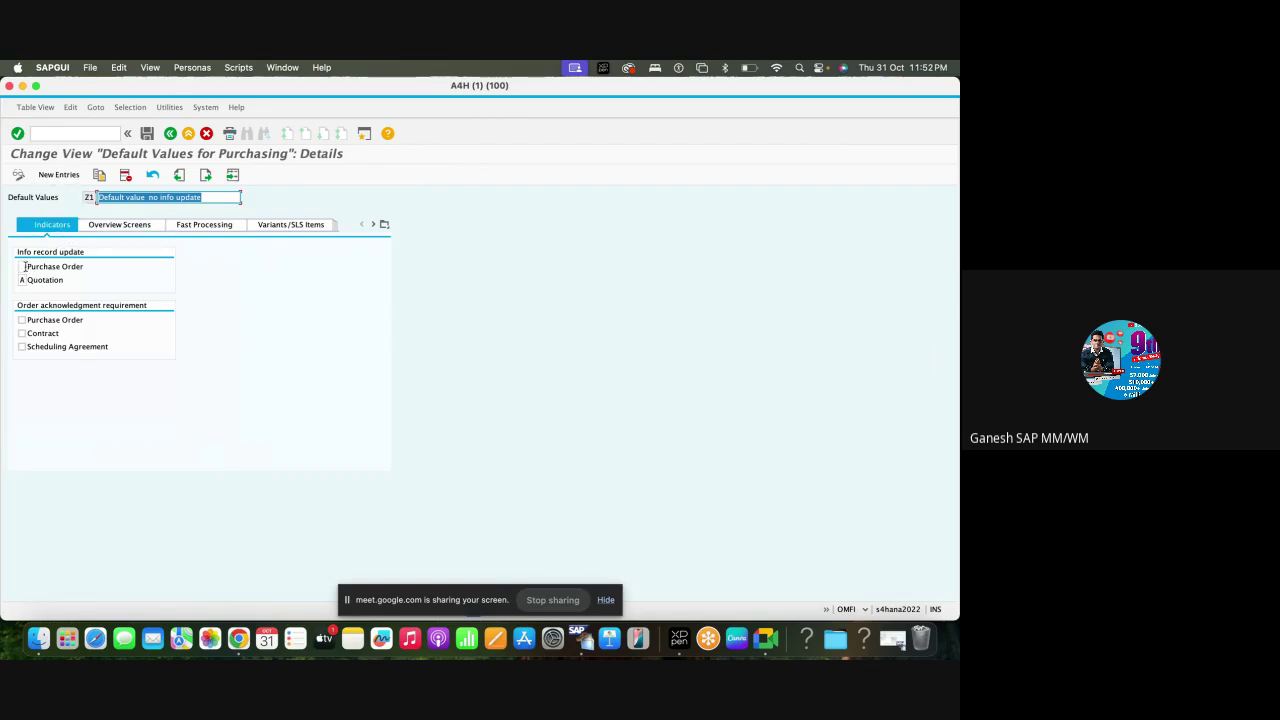
click(22, 267)
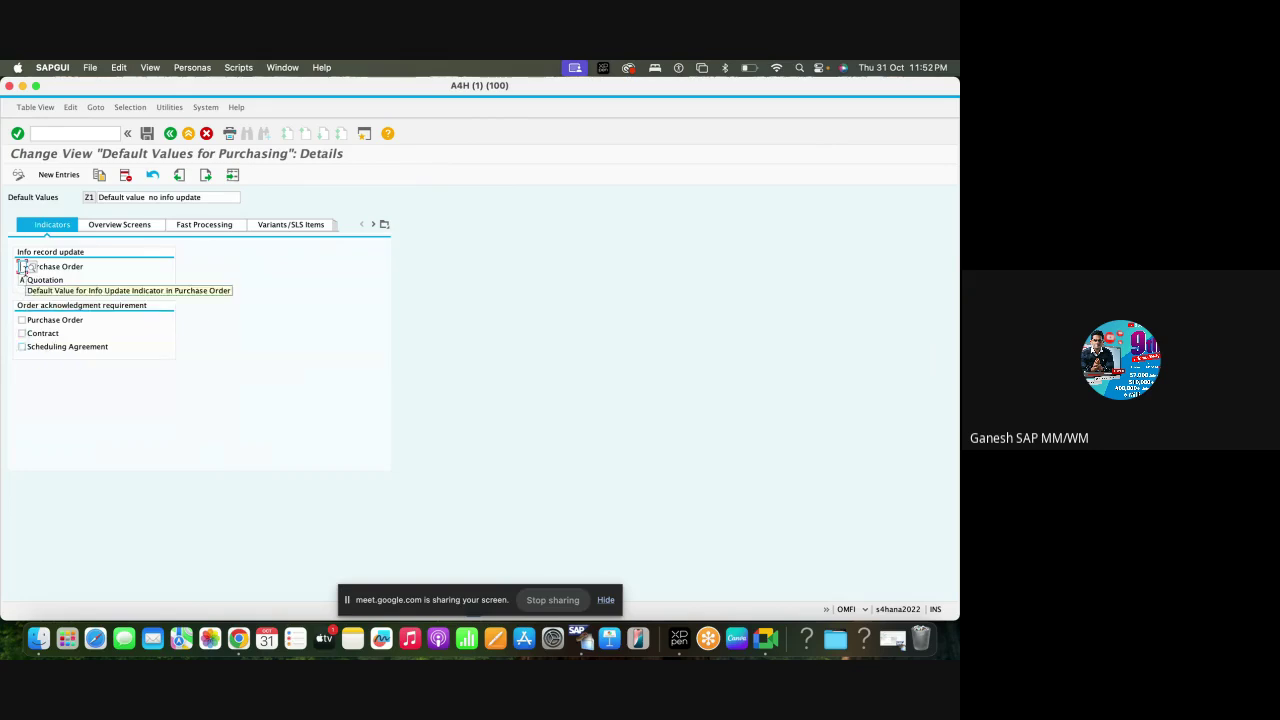
click(30, 268)
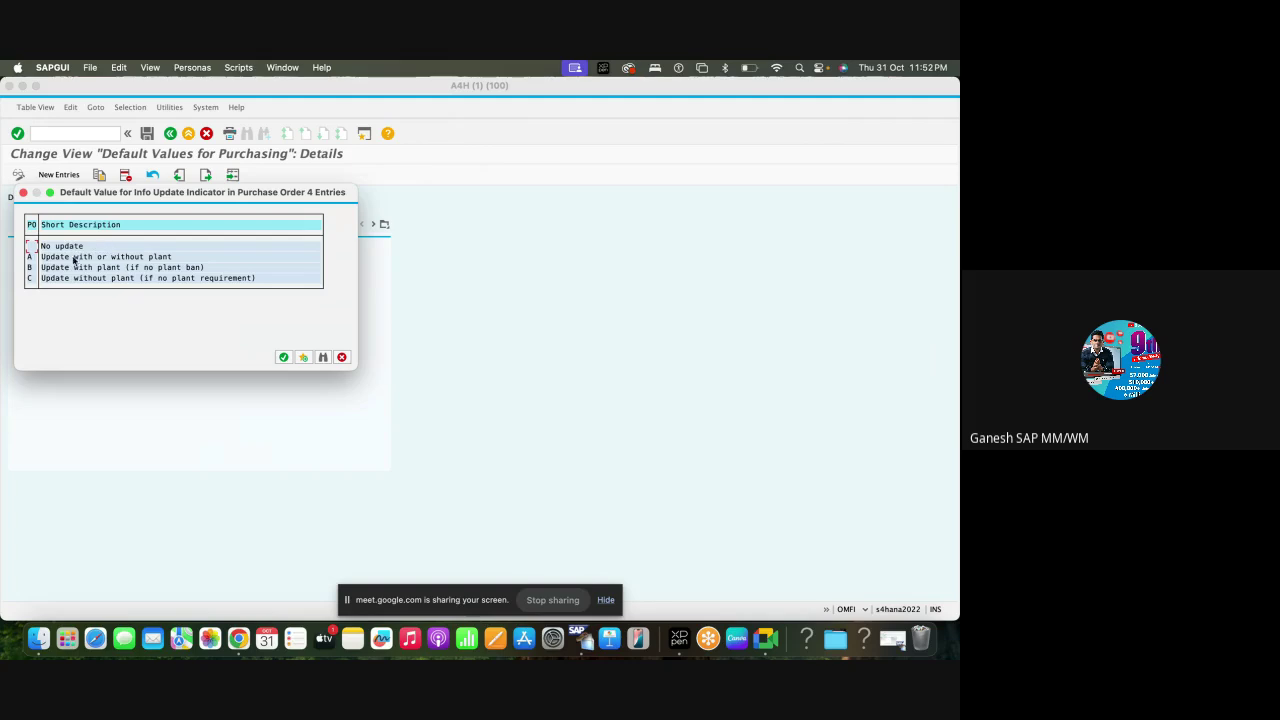
drag(76, 200, 147, 225)
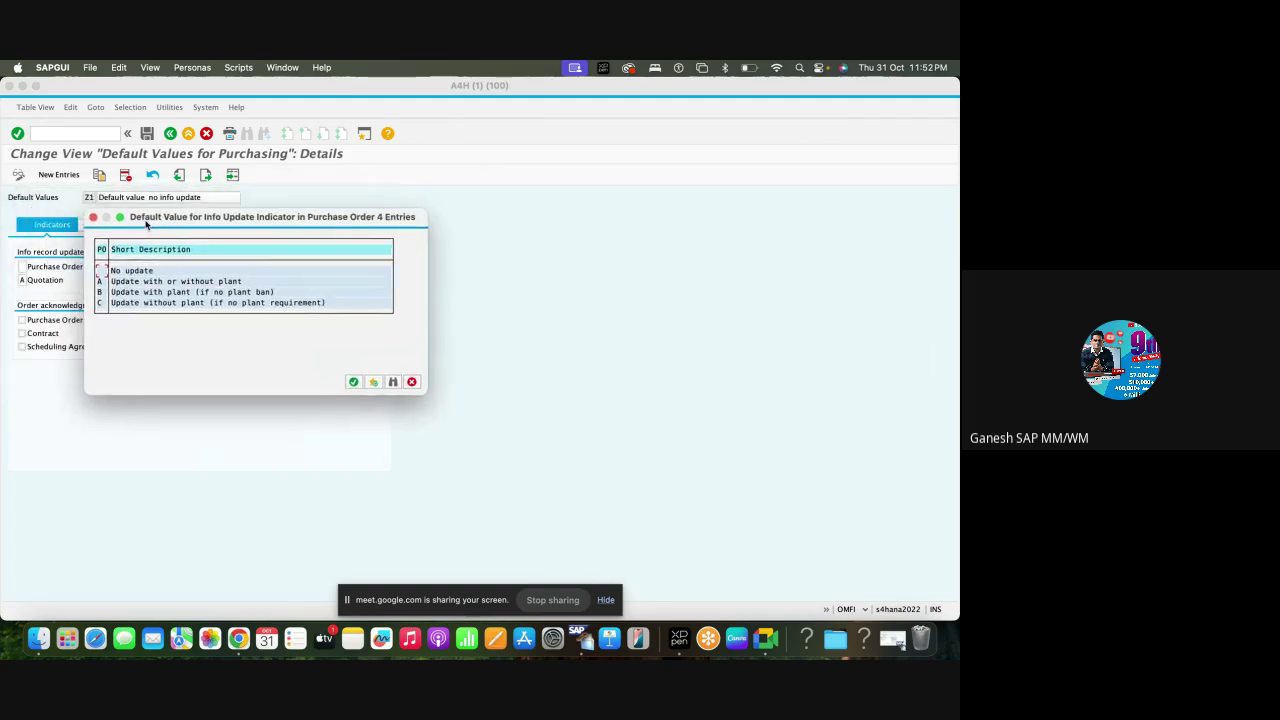
double_click(121, 273)
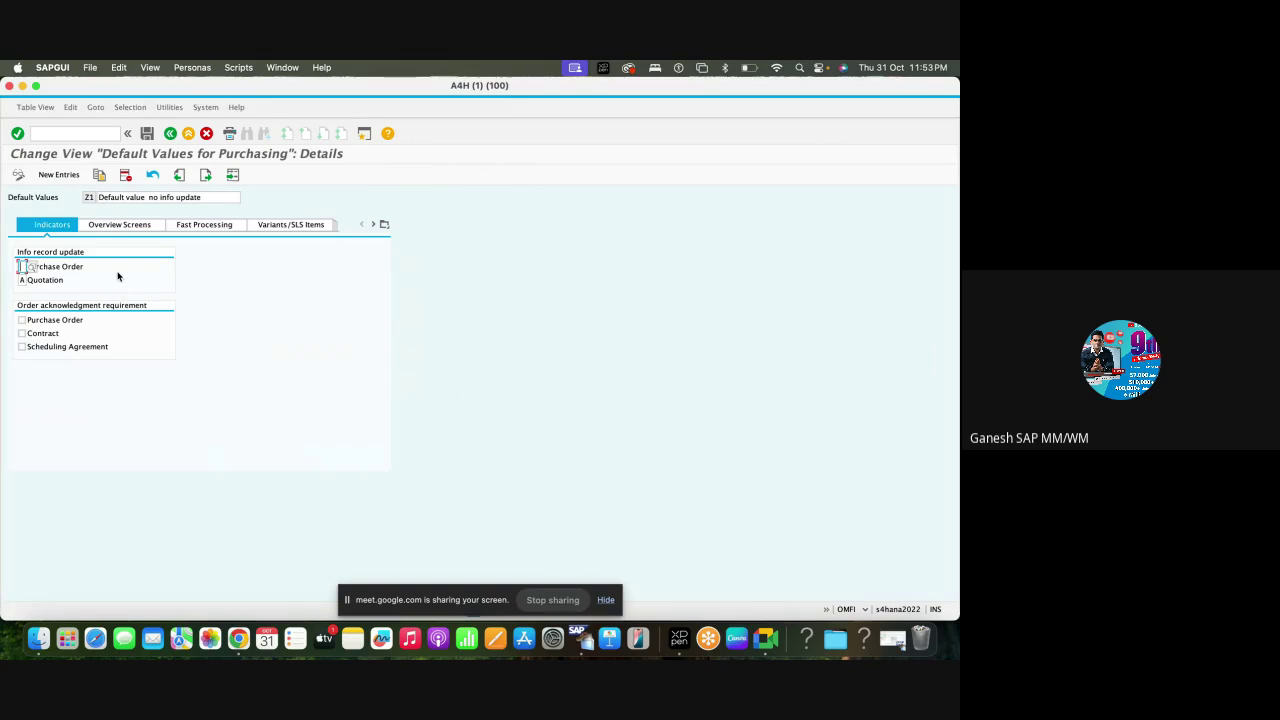
click(147, 134)
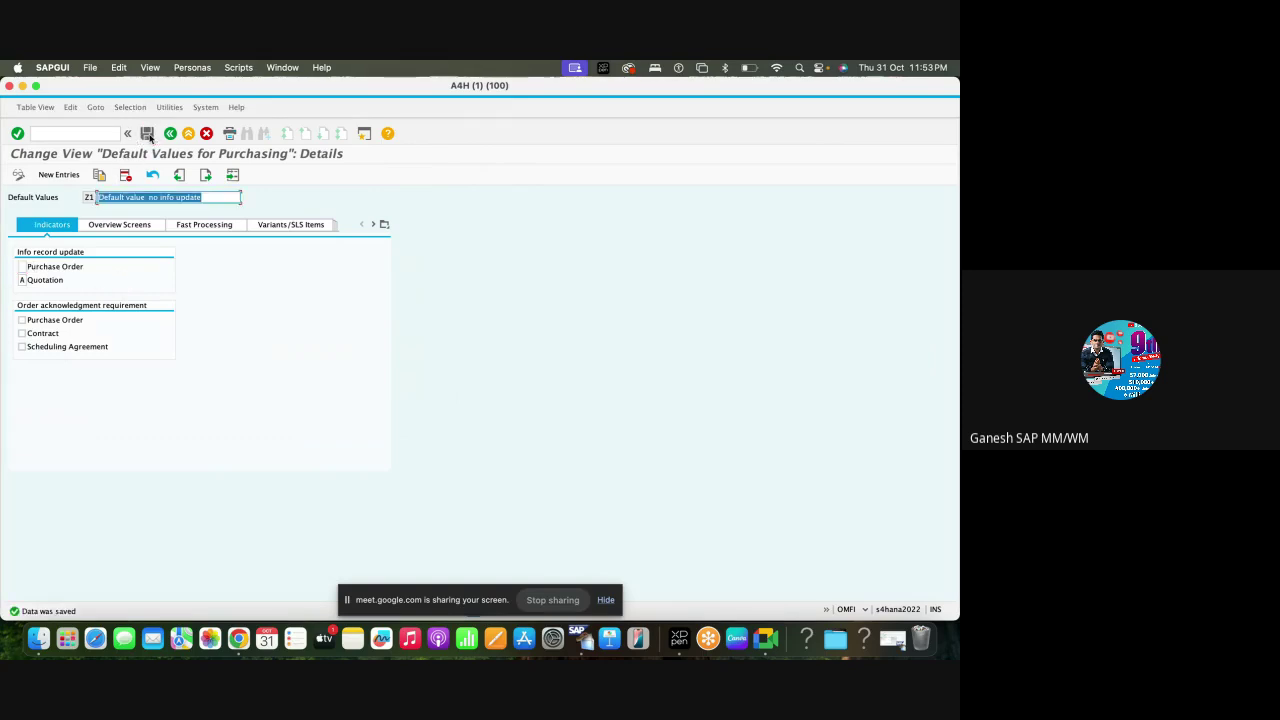
Select key Z1, run SU3 in a new session, then switch to the A4H (2) profile window.
click(88, 197)
double_click(88, 197)
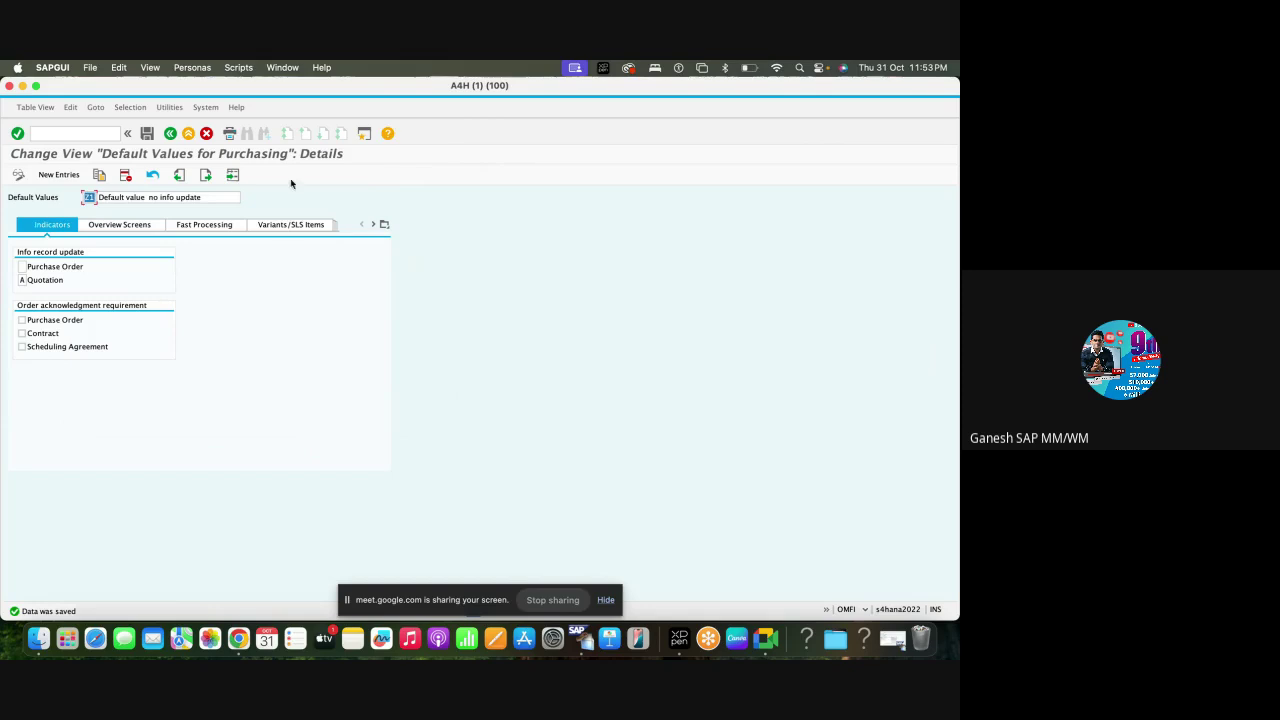
click(363, 136)
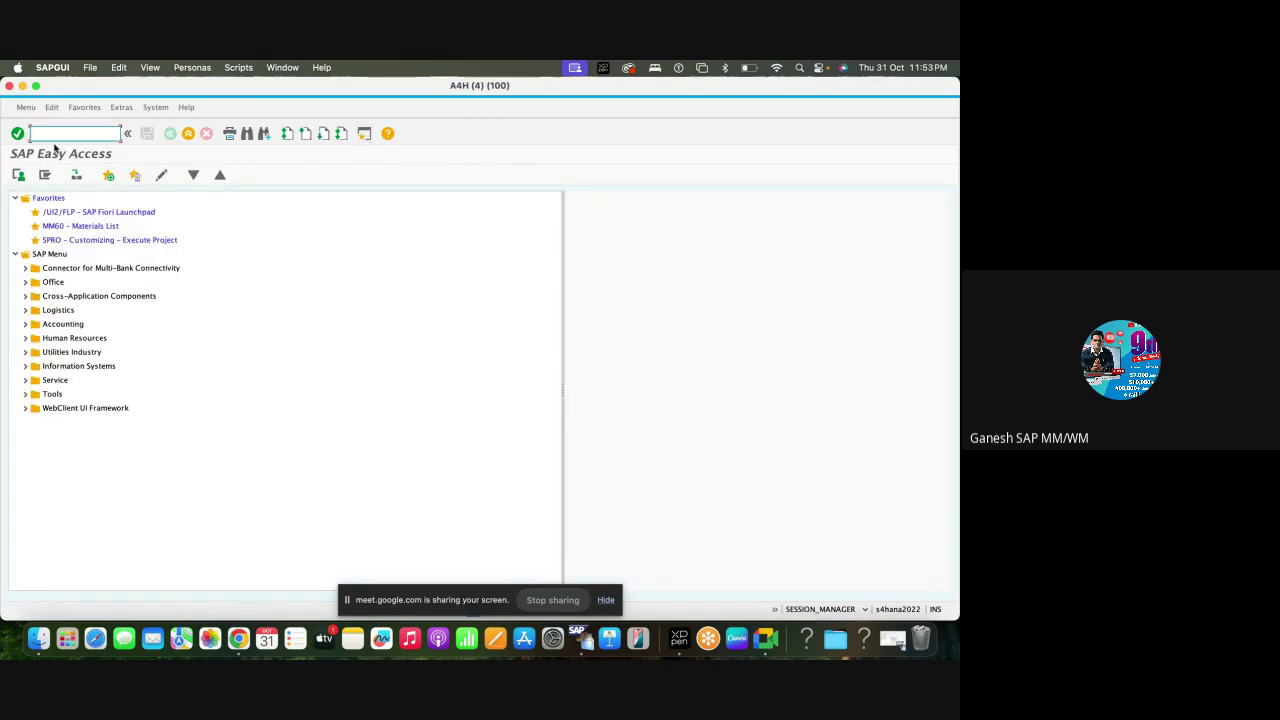
text(su3)
key(Return)
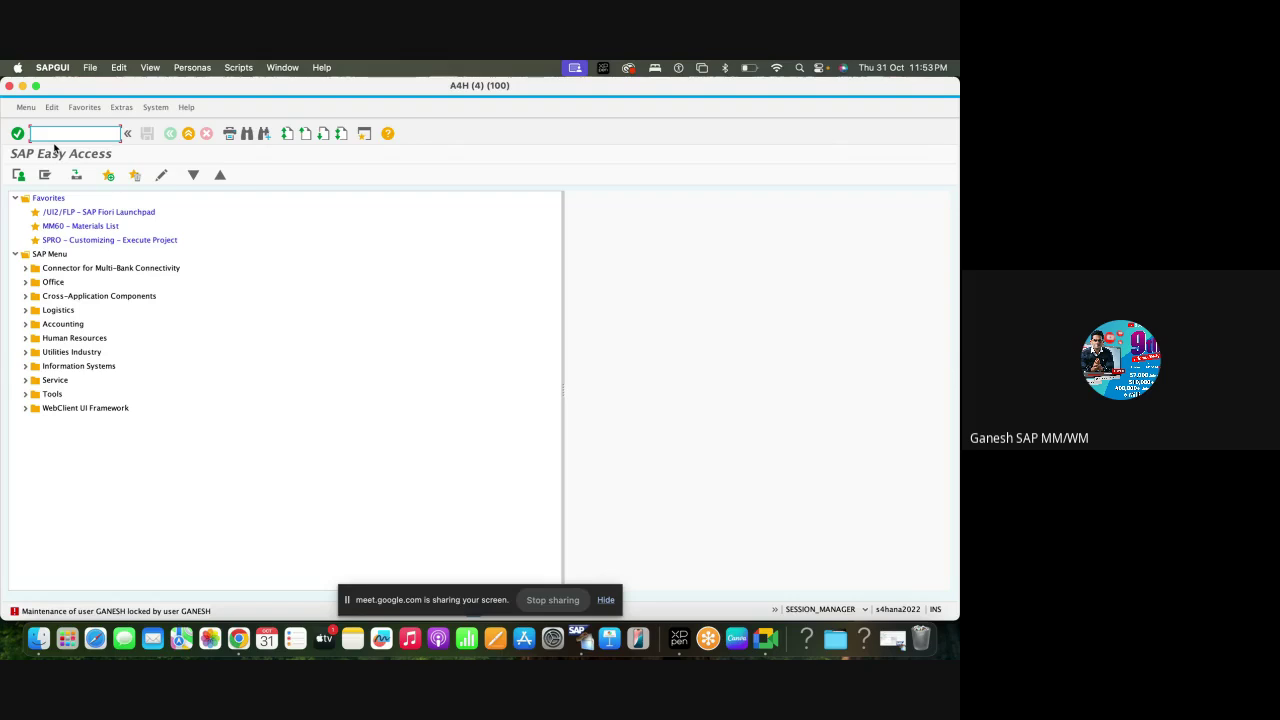
right_click(587, 647)
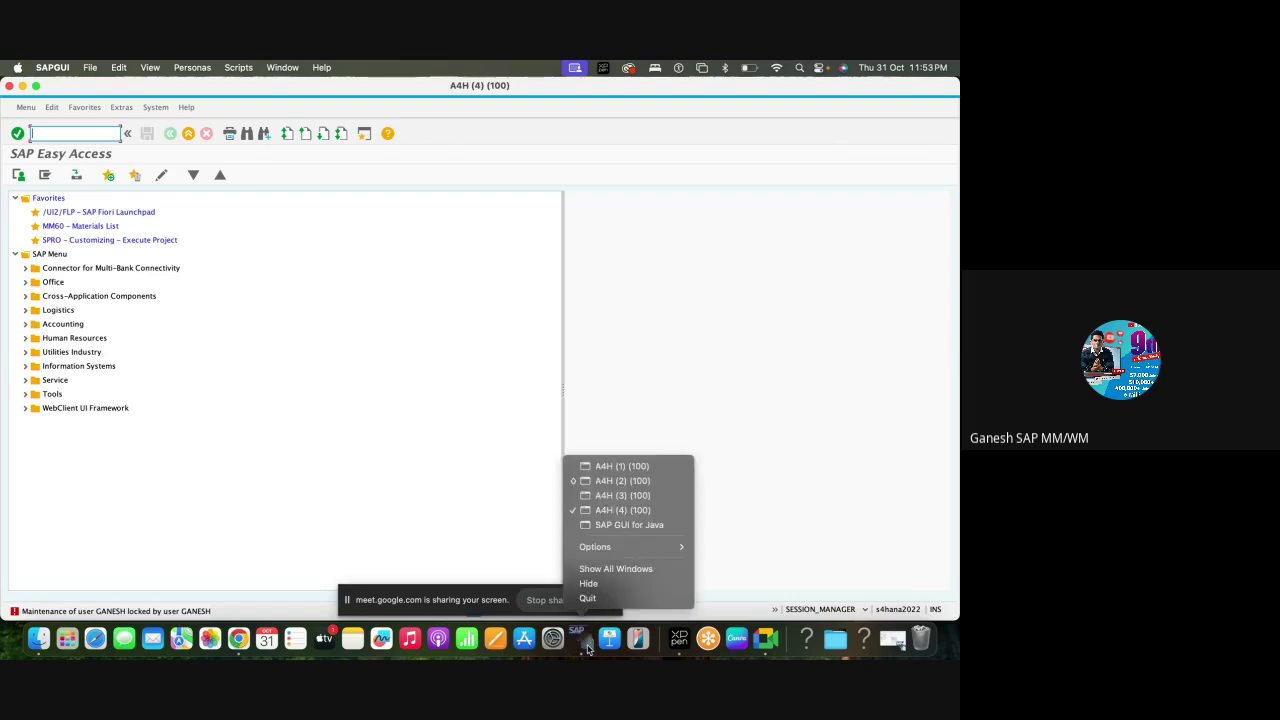
click(627, 481)
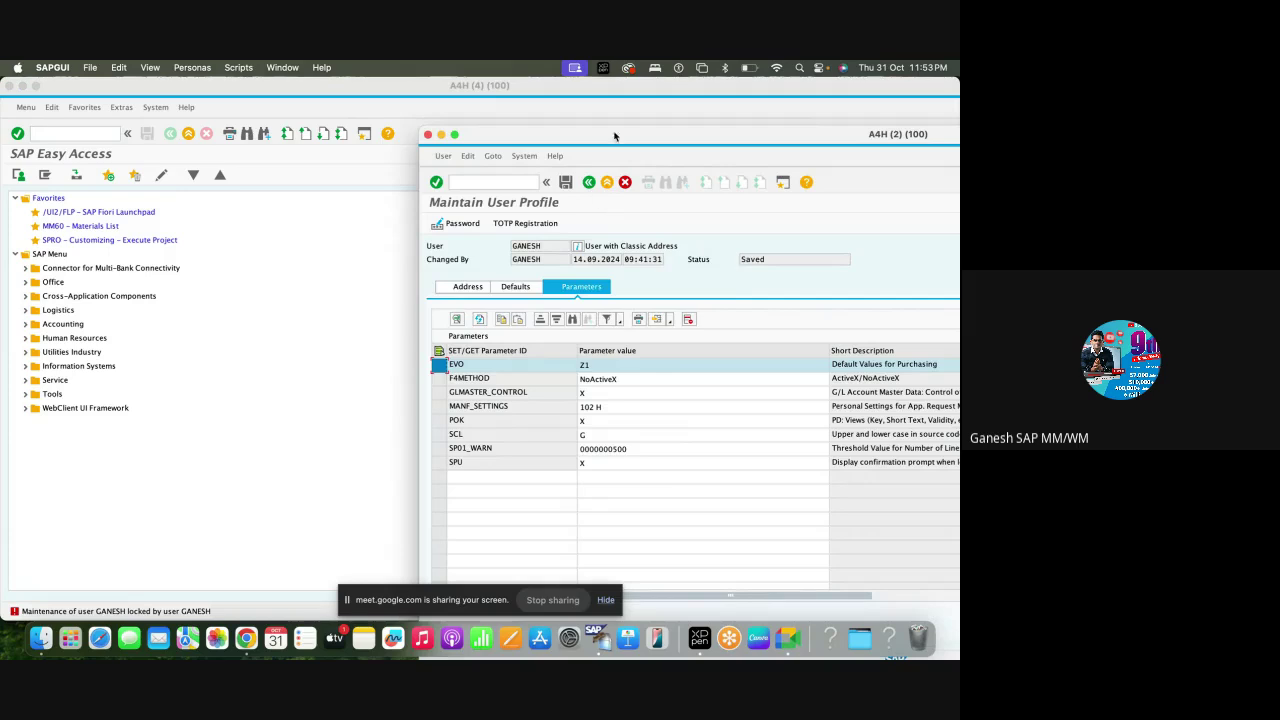
Maximise the user profile window, delete the EVO parameter row and save.
click(455, 135)
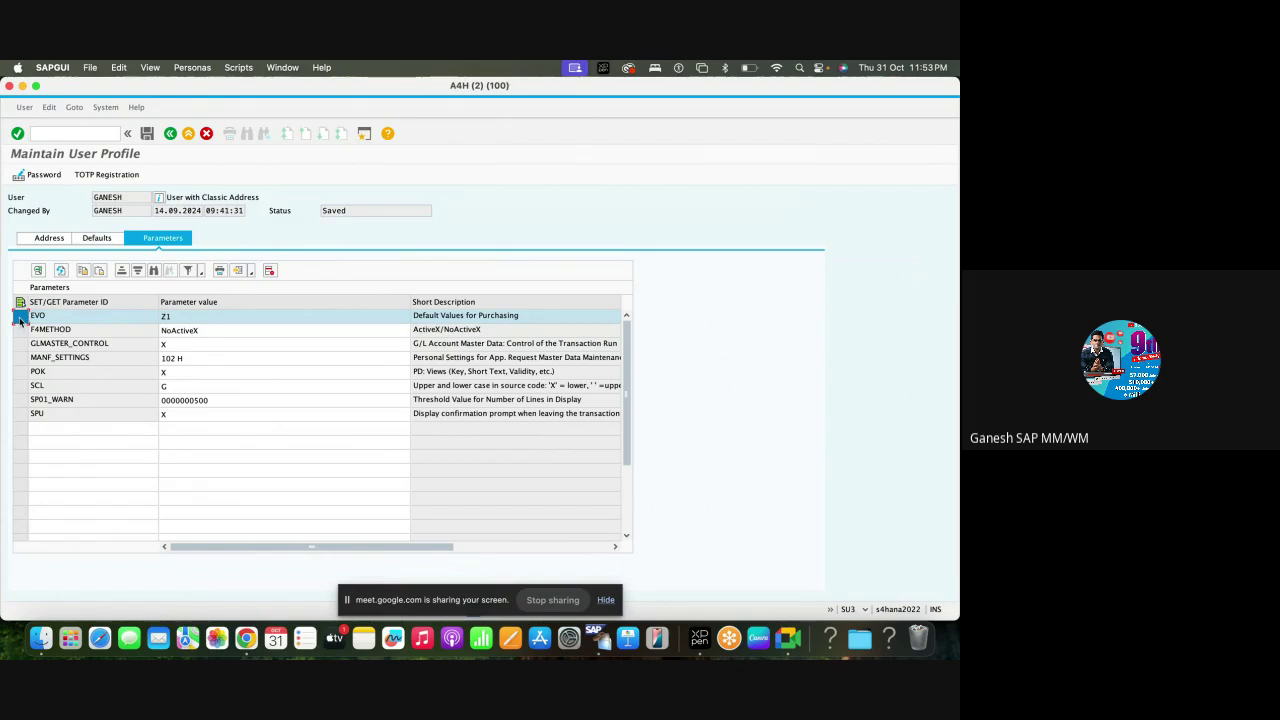
click(271, 273)
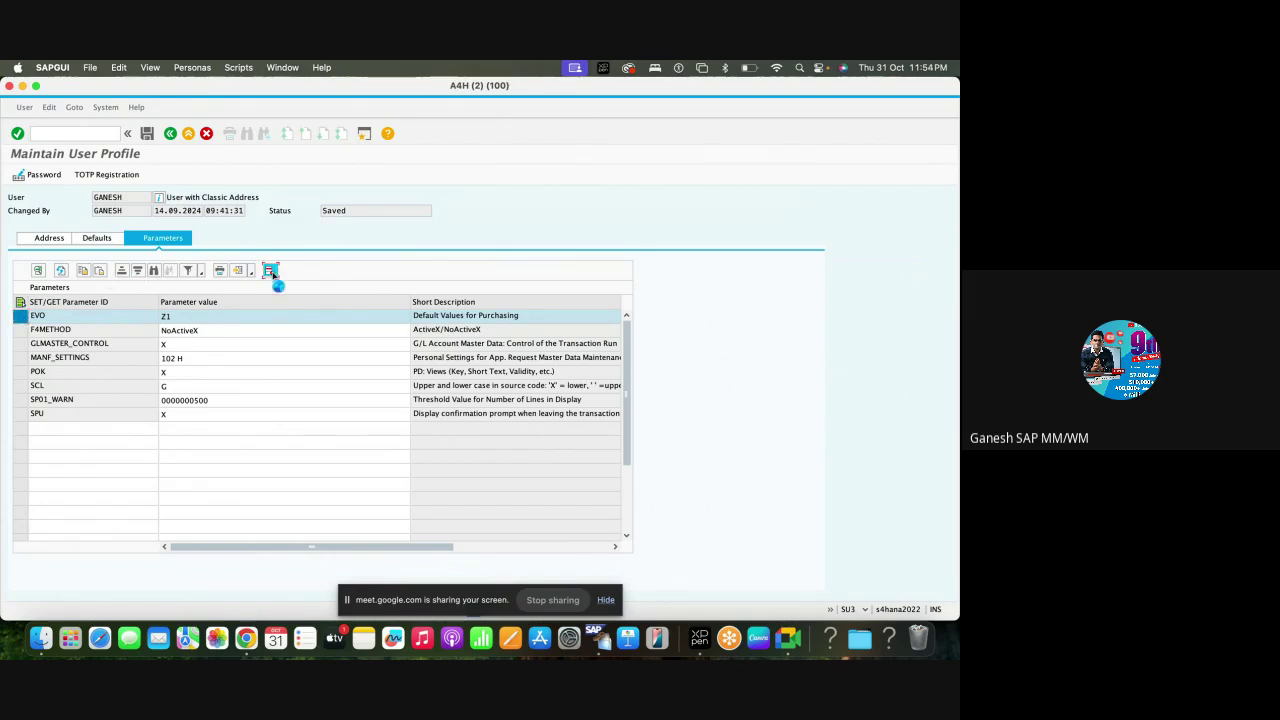
click(147, 133)
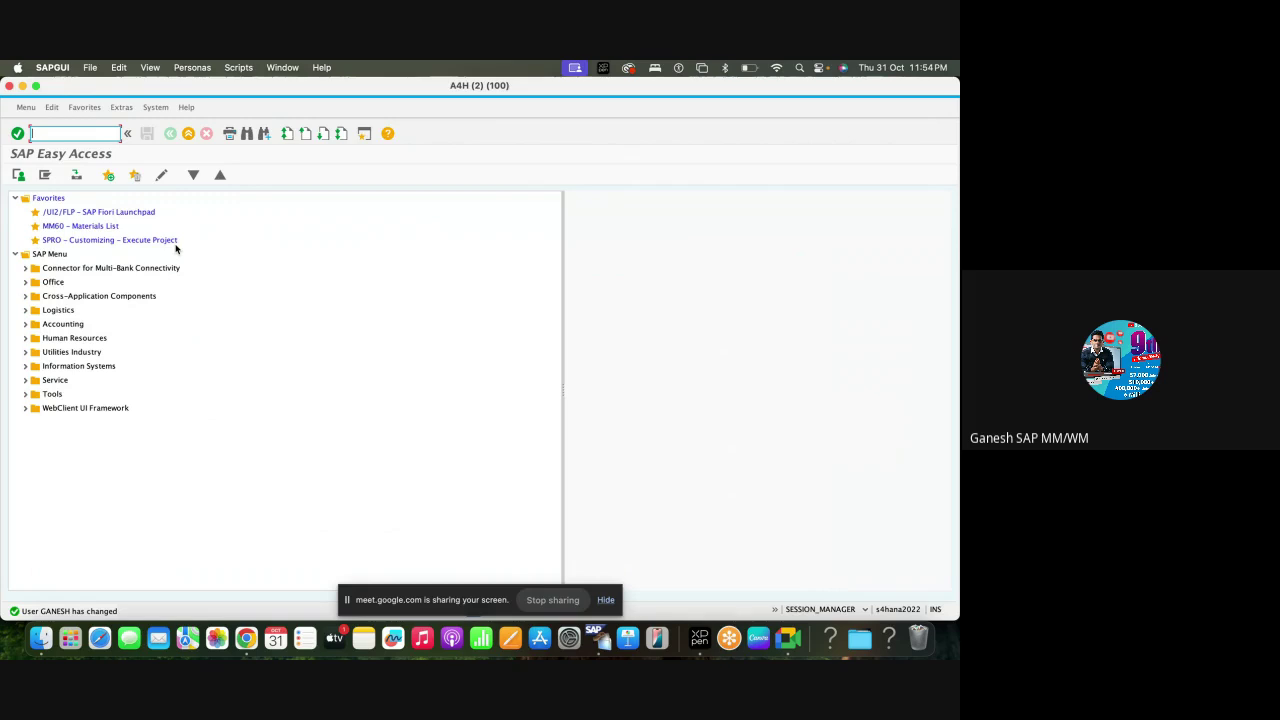
In SU3, add parameter EVO with value Z1 to the user's Parameters list and save.
text(su3)
key(Return)
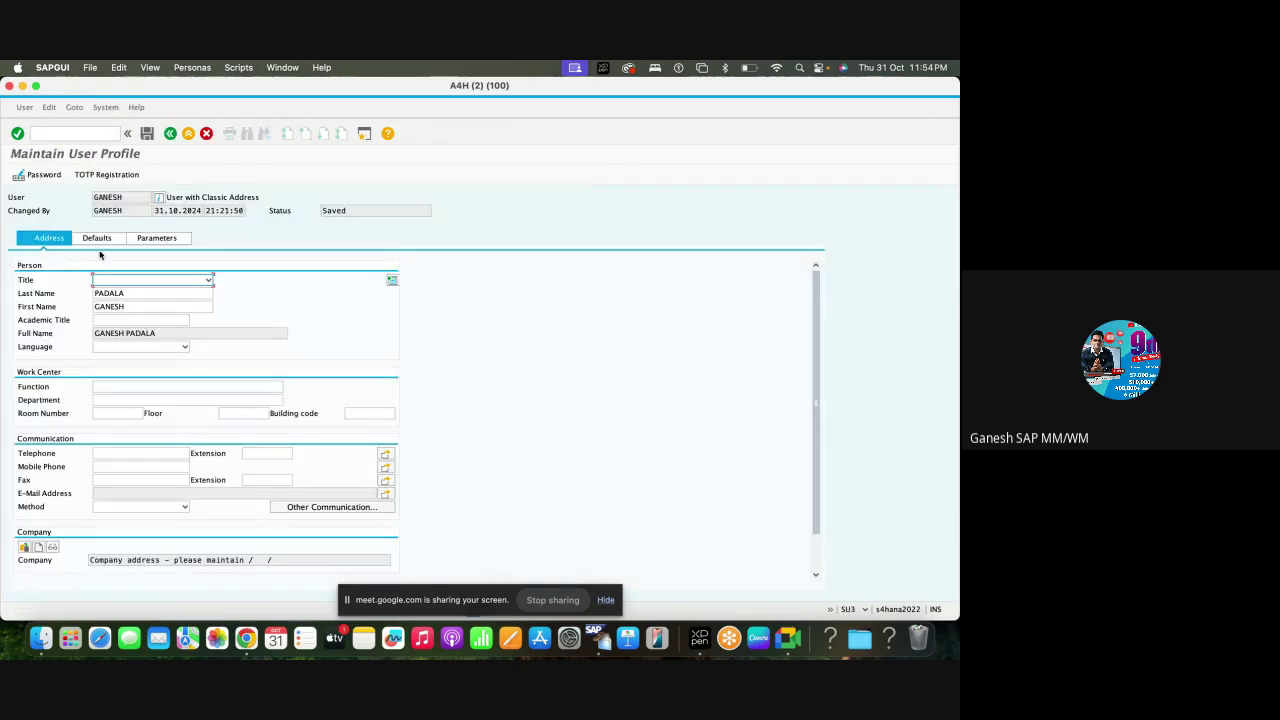
click(160, 240)
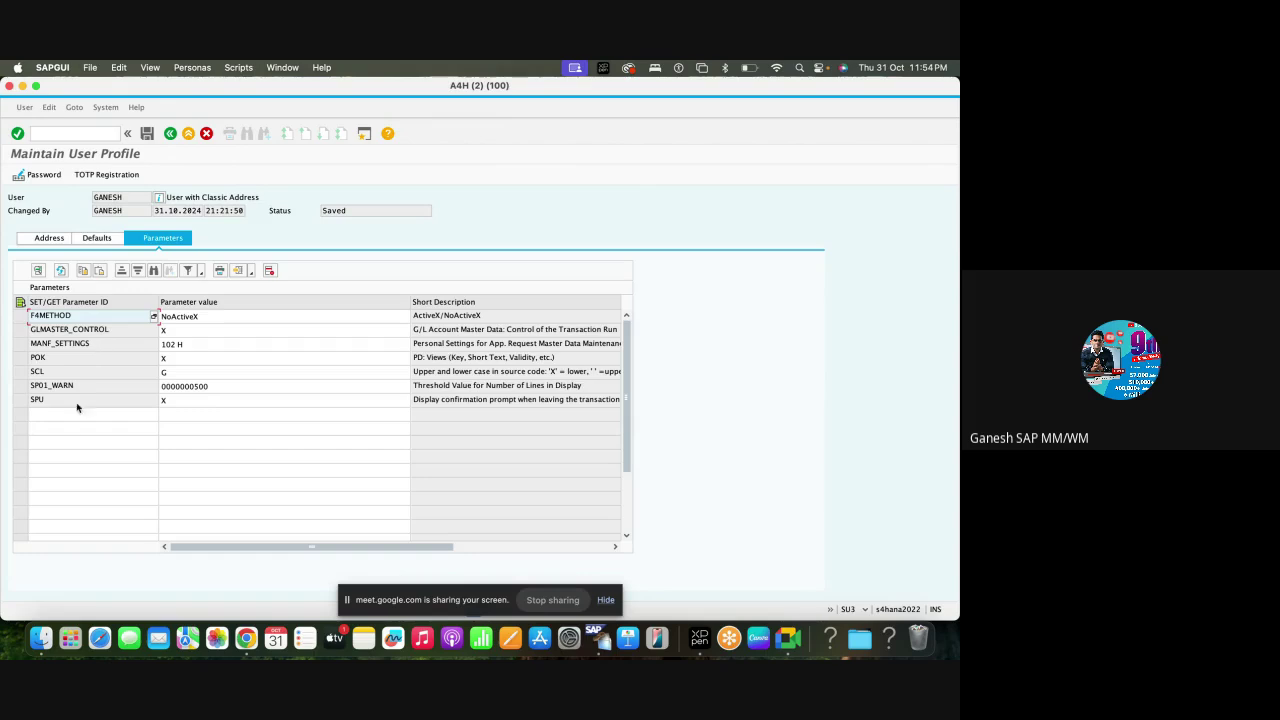
click(48, 425)
key(Caps_Lock)
text(EV)
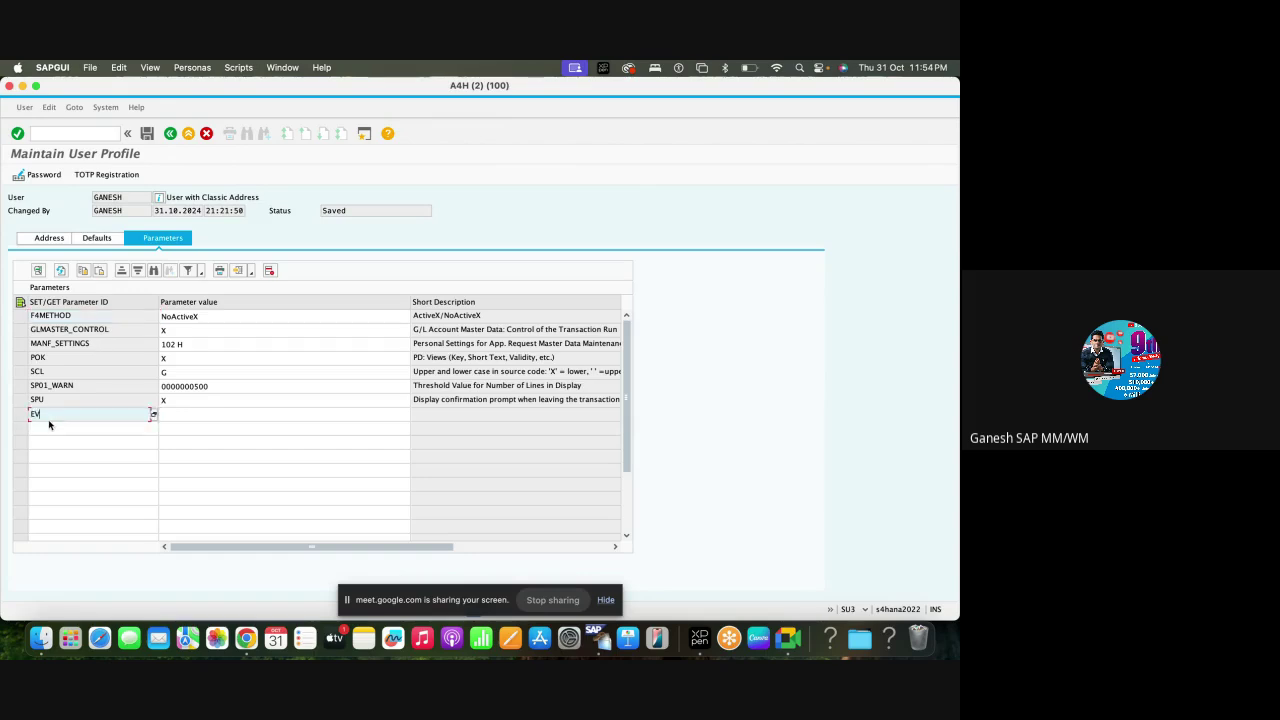
text(O)
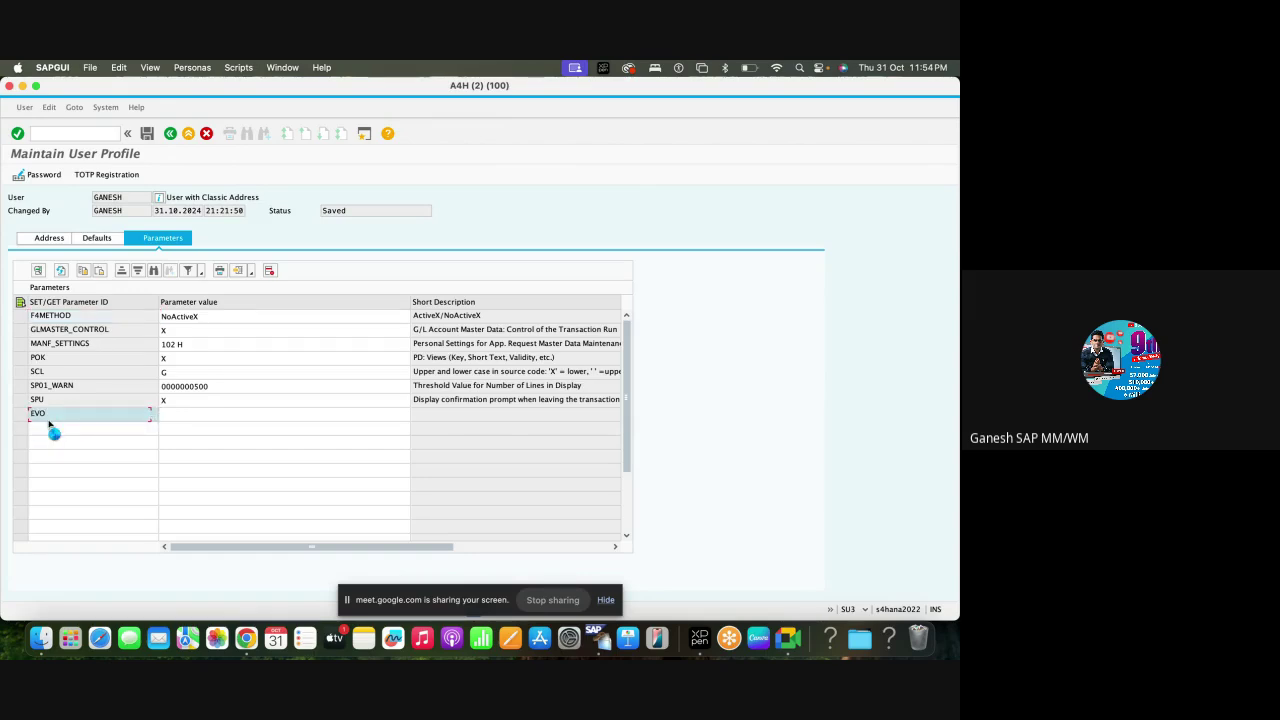
key(Return)
click(190, 419)
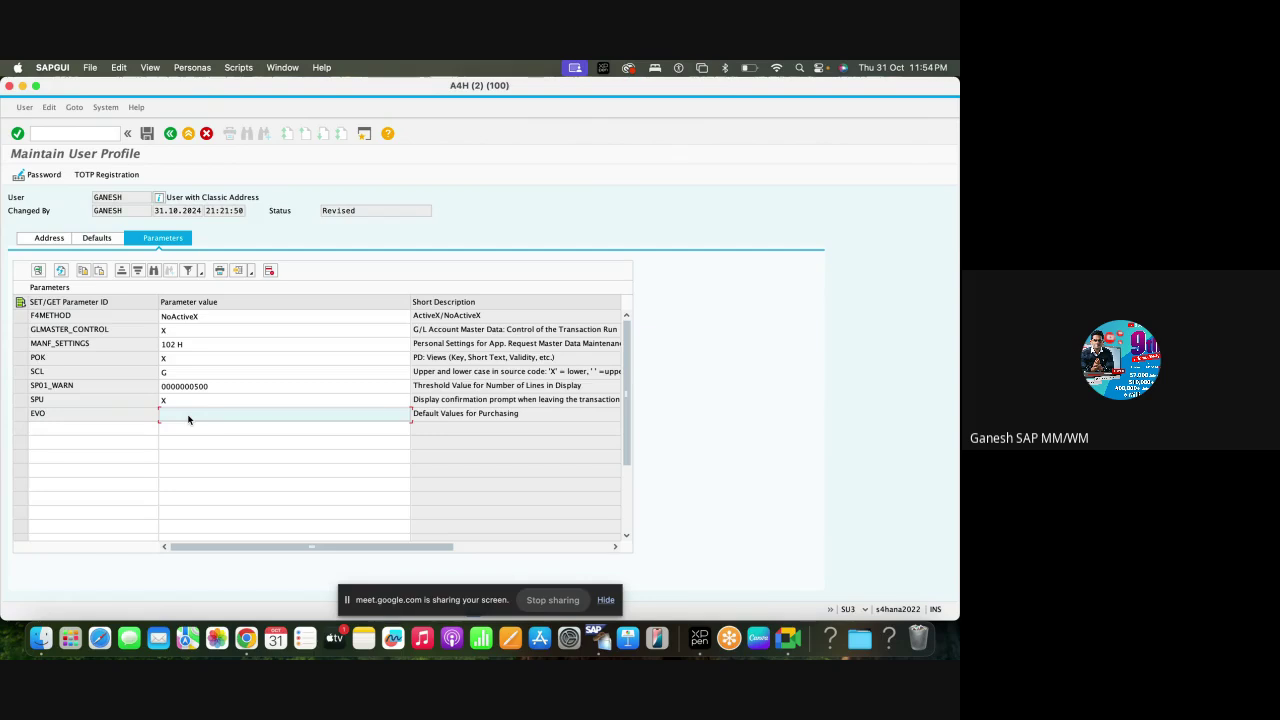
text(Z1)
click(147, 134)
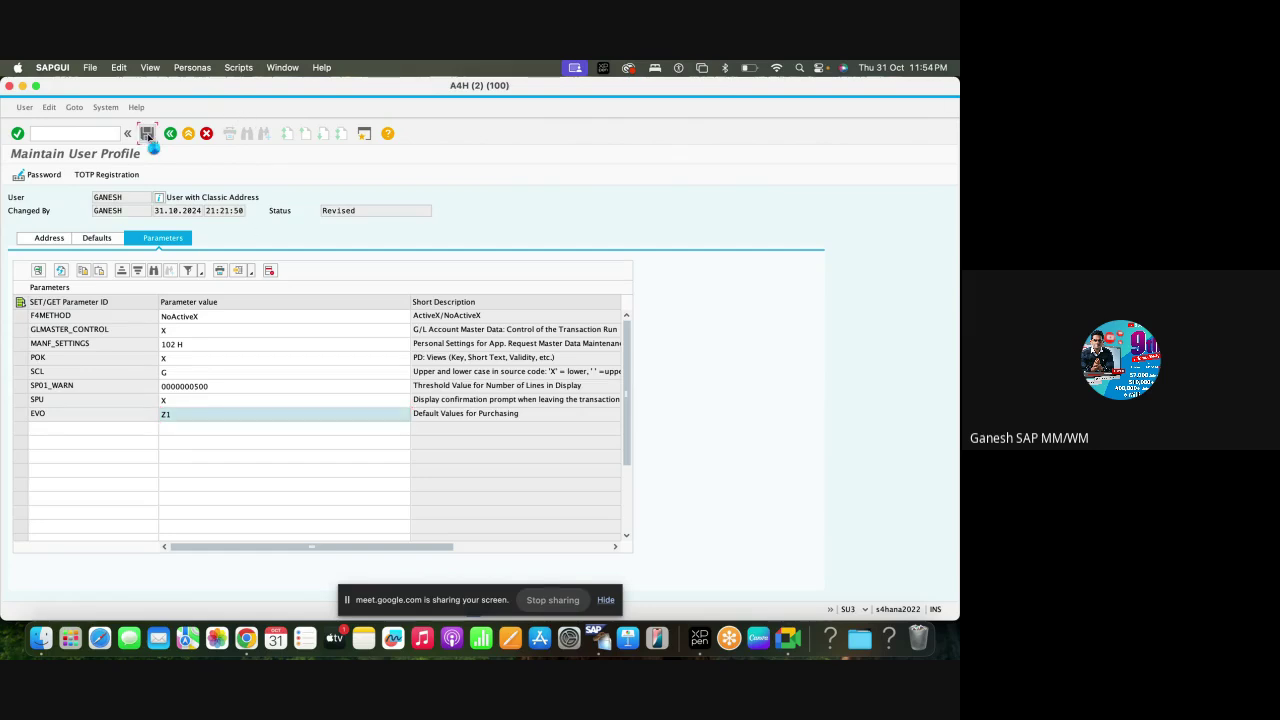